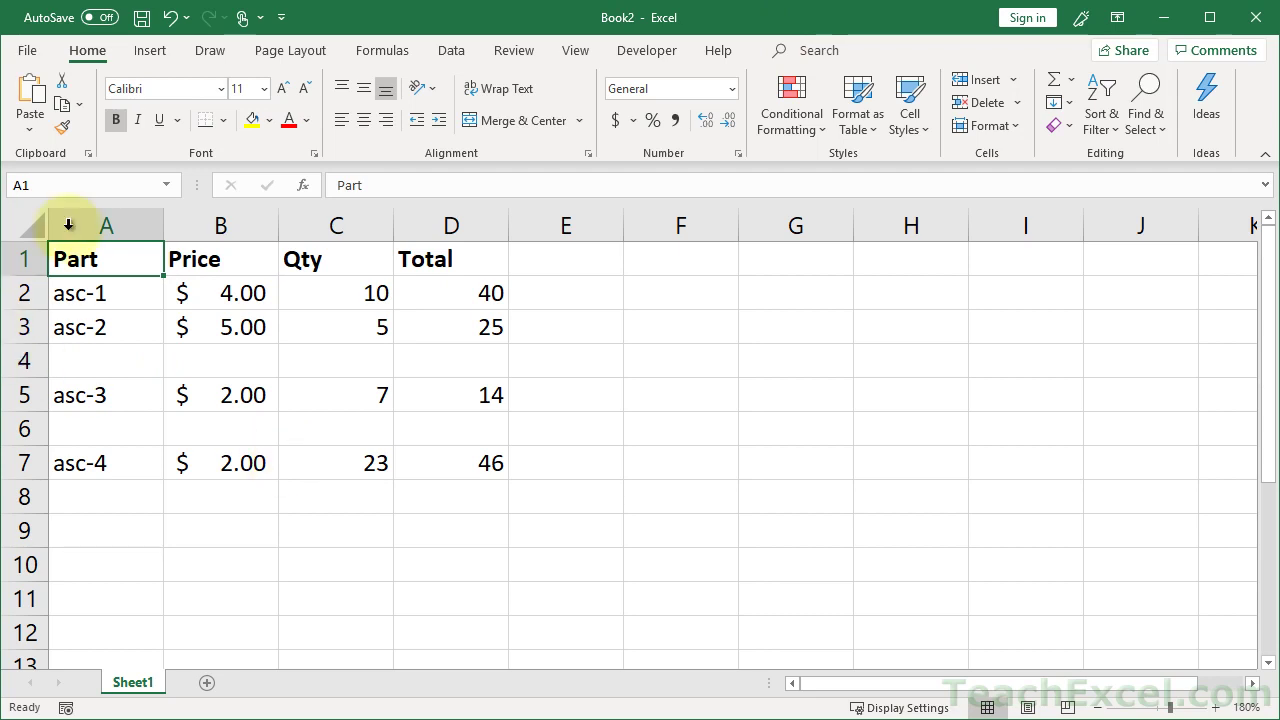
Select the whole sheet, then use Go To Special > Blanks to select the empty cells in rows 4 and 6
left_click(442, 474, "shift")
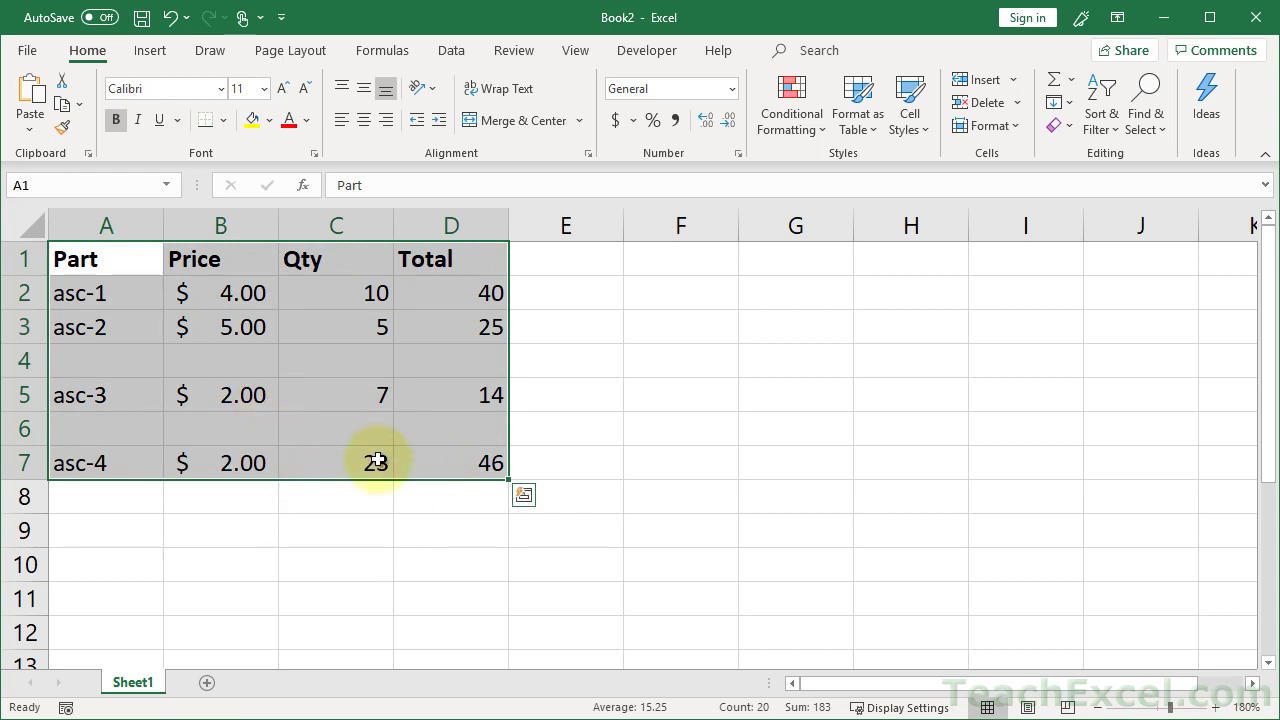
left_click_drag(120, 258, 486, 400)
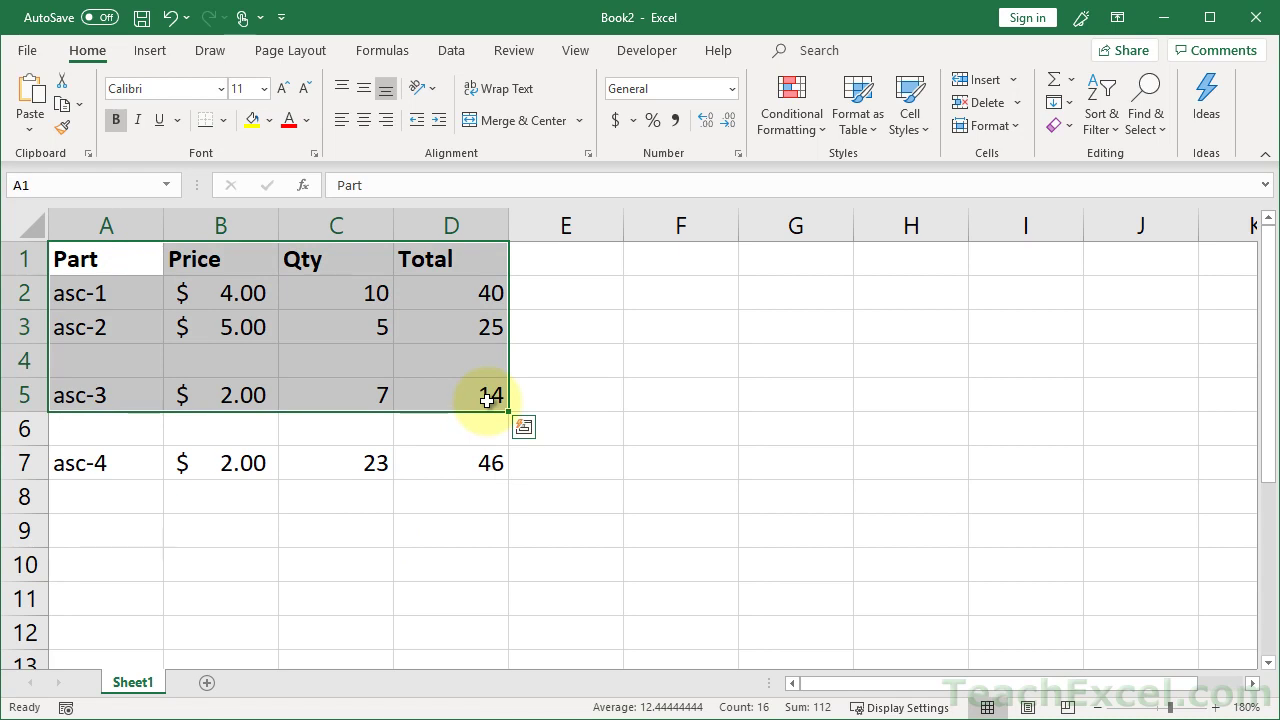
key("ctrl+a")
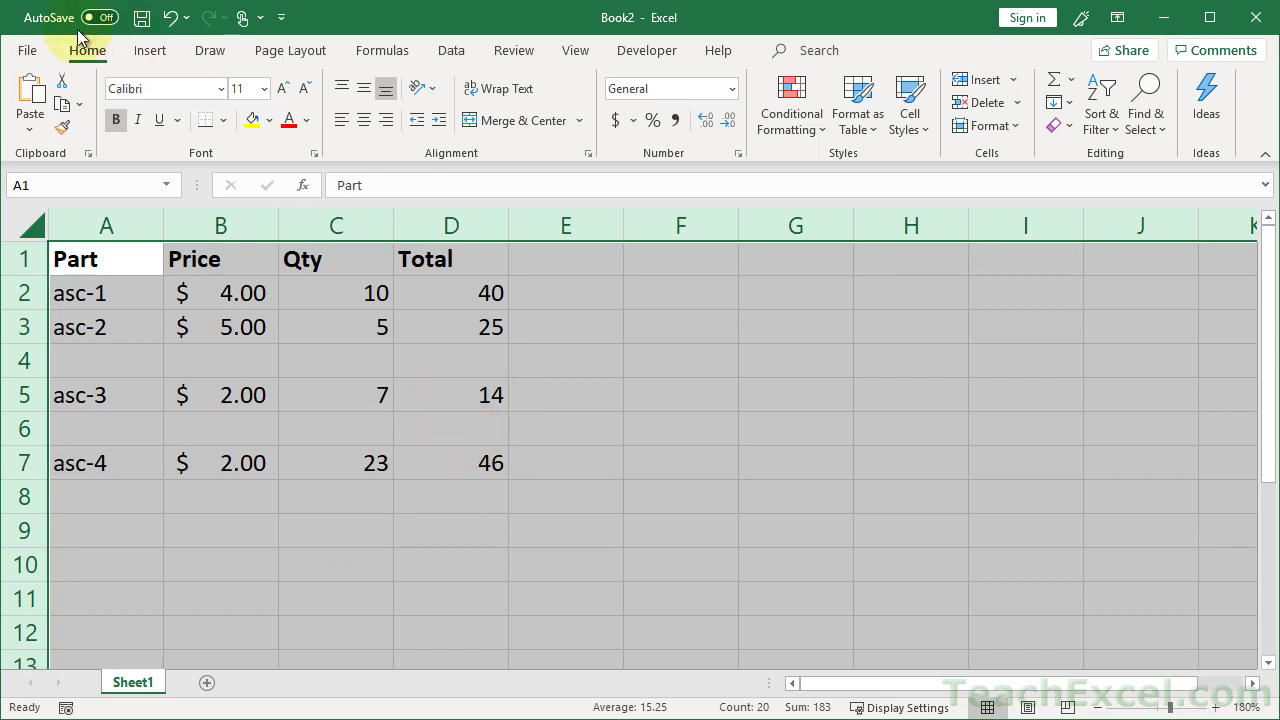
left_click(1138, 125)
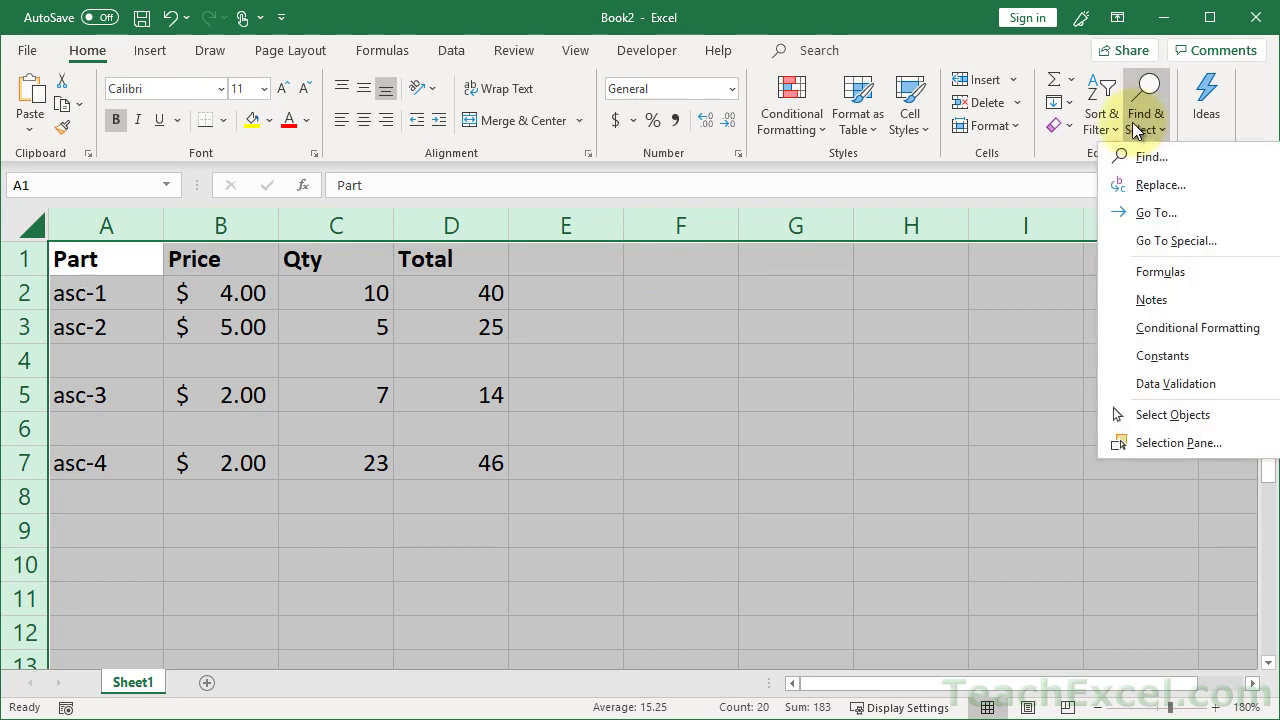
left_click(1157, 242)
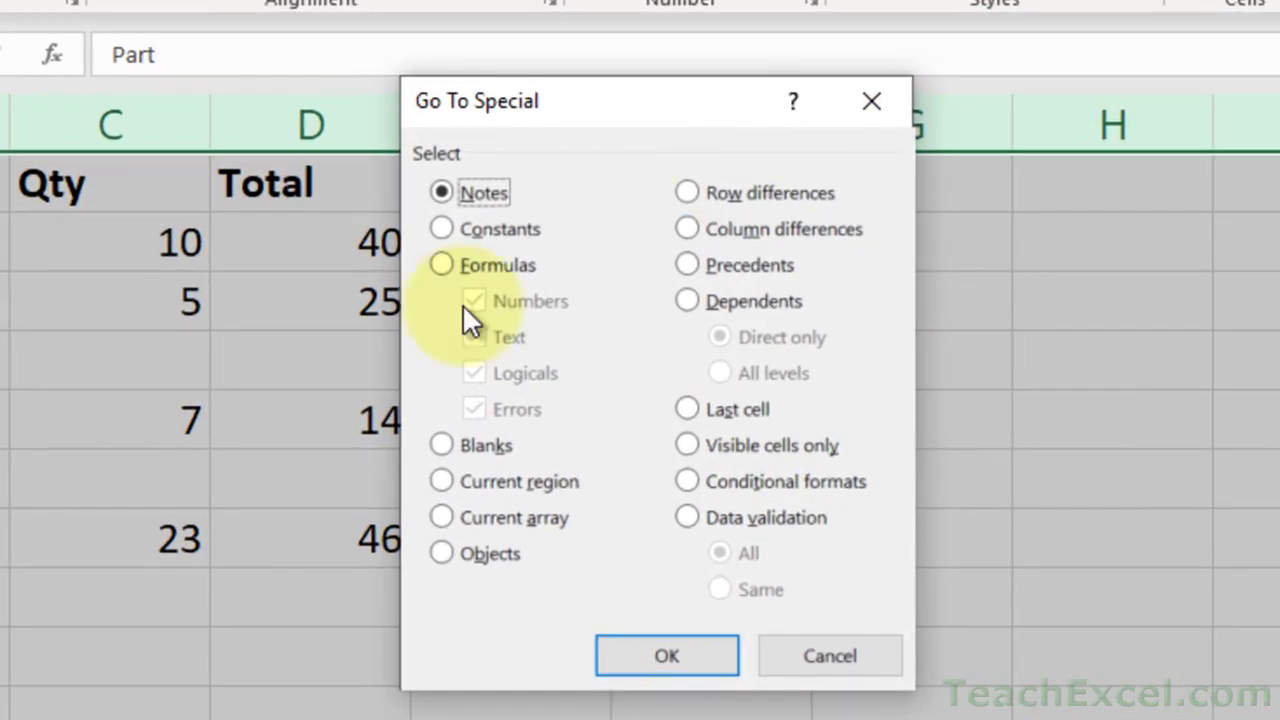
left_click(478, 448)
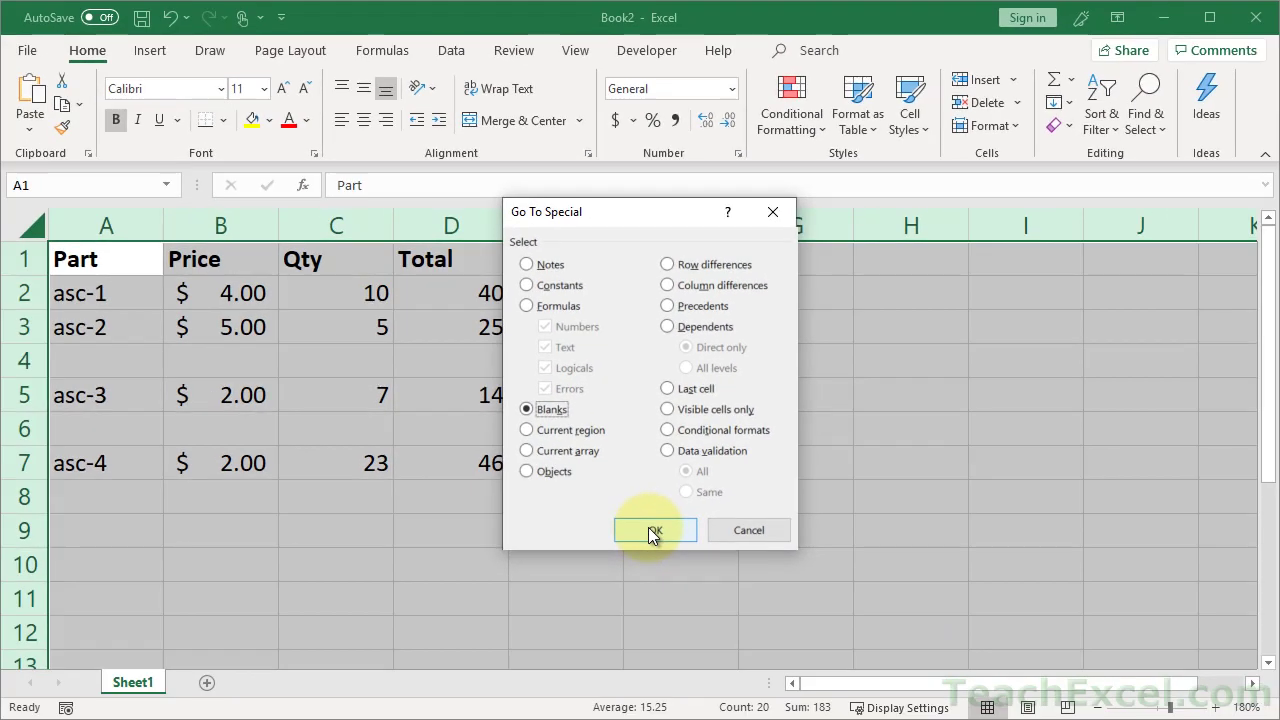
left_click(652, 533)
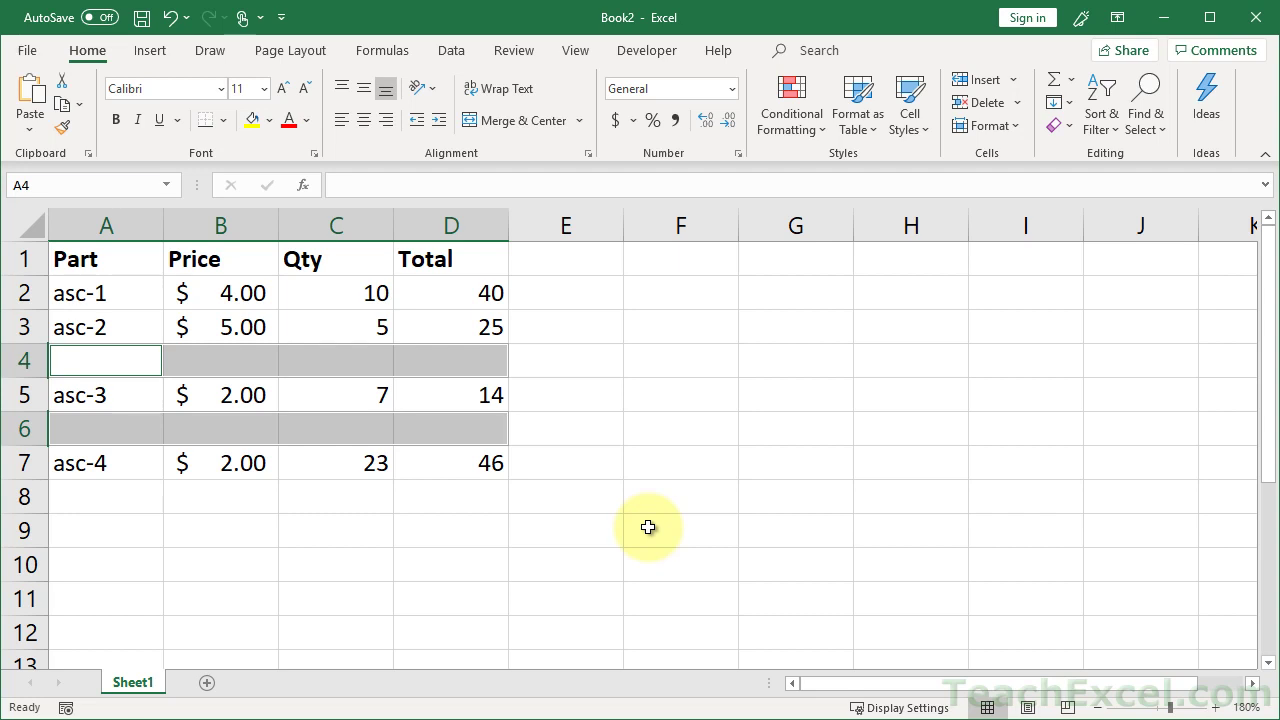
Delete the entire rows of the selected blank cells, removing rows 4 and 6
right_click(189, 371)
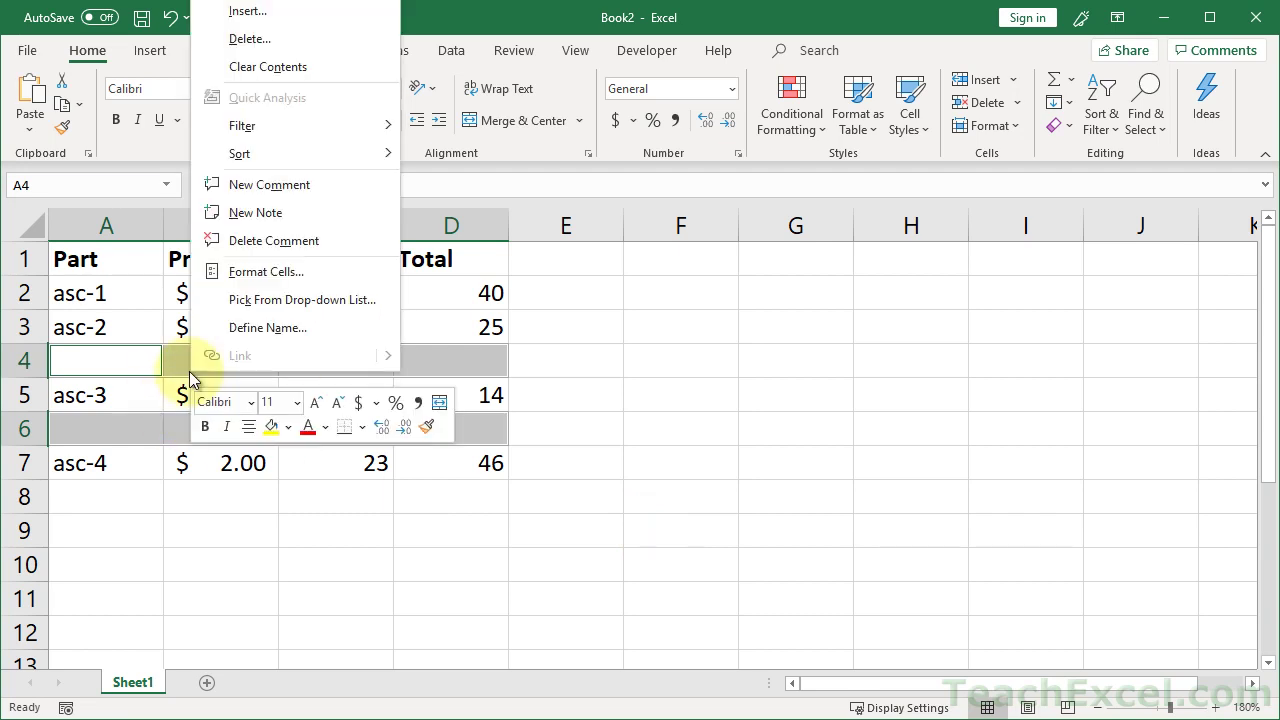
left_click(270, 44)
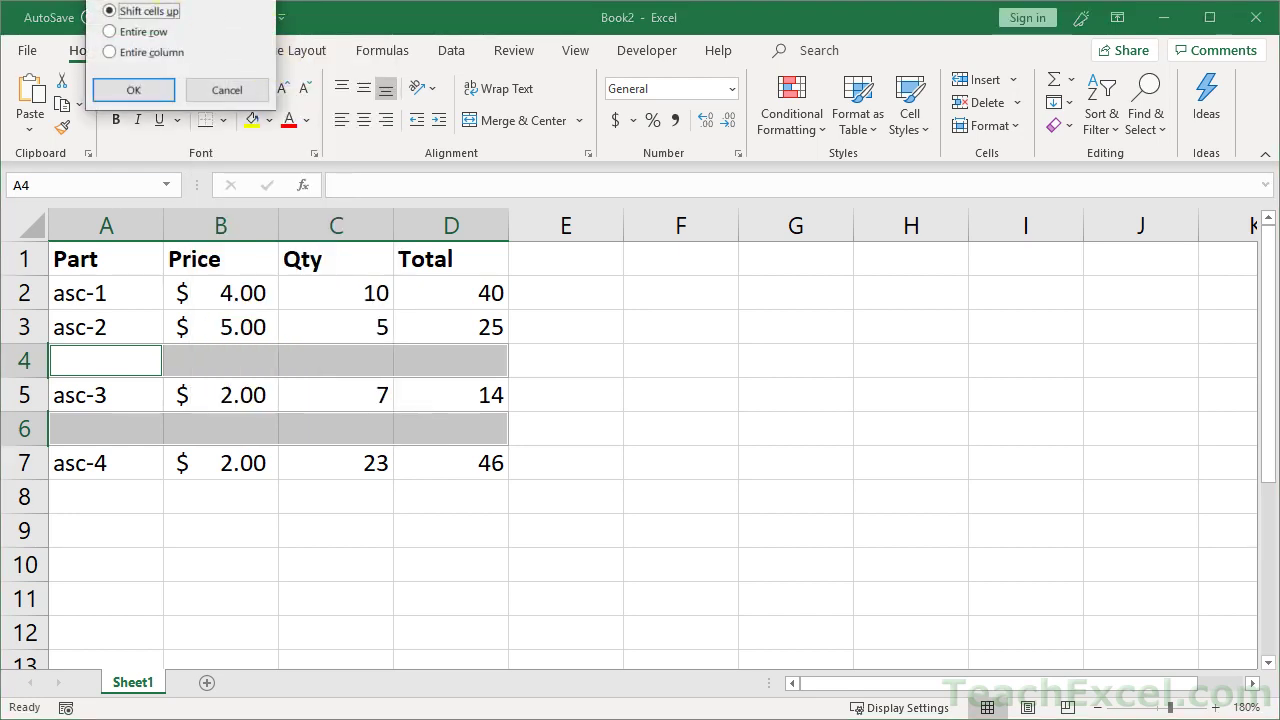
left_click_drag(144, 2, 357, 193)
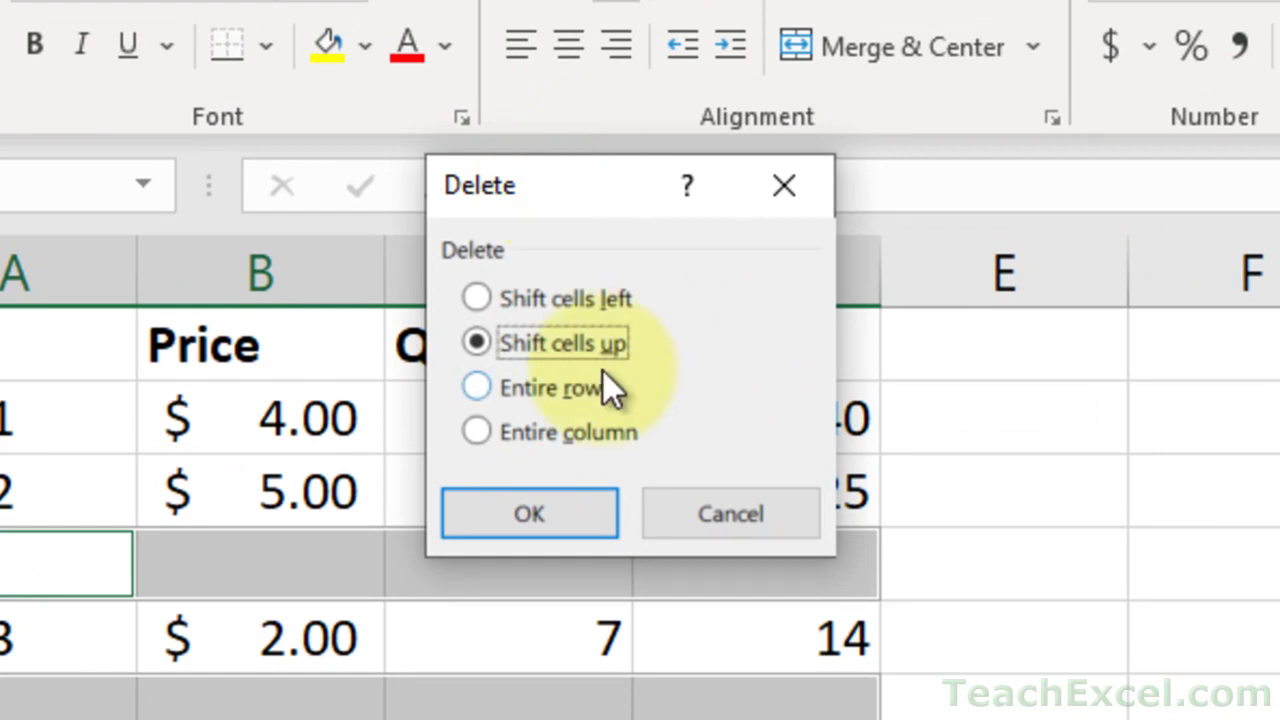
left_click(564, 392)
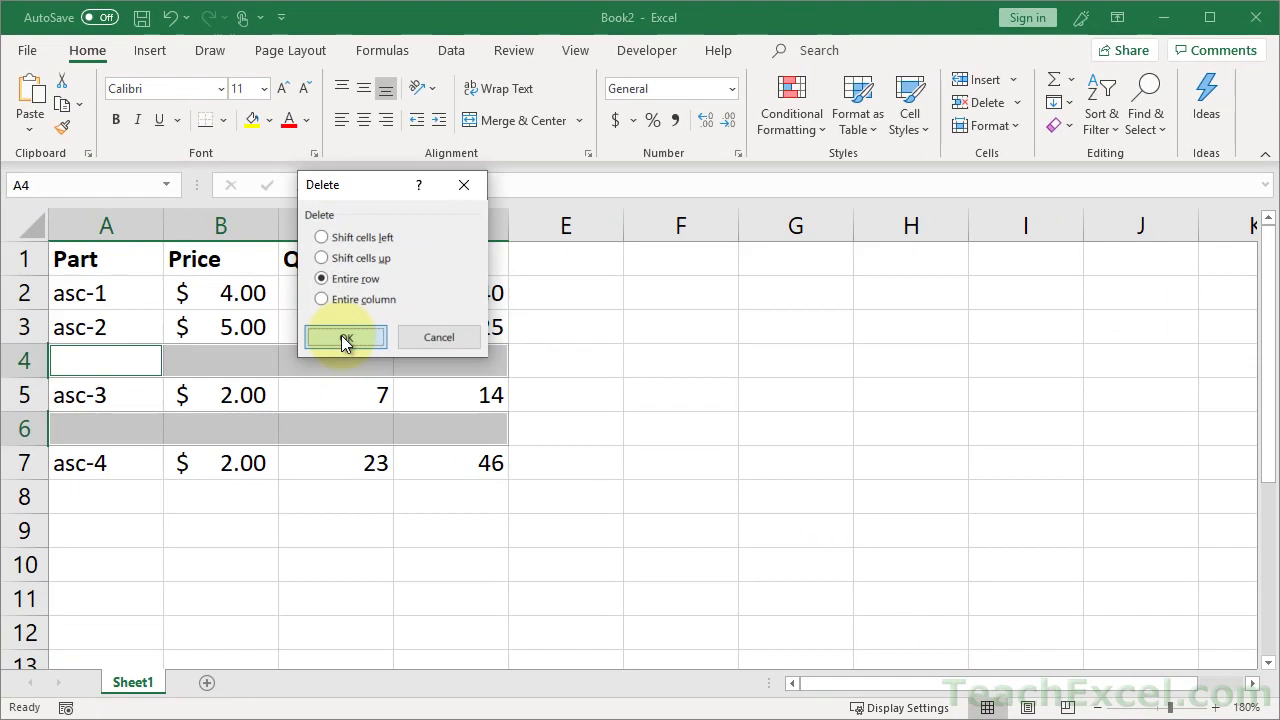
left_click(529, 510)
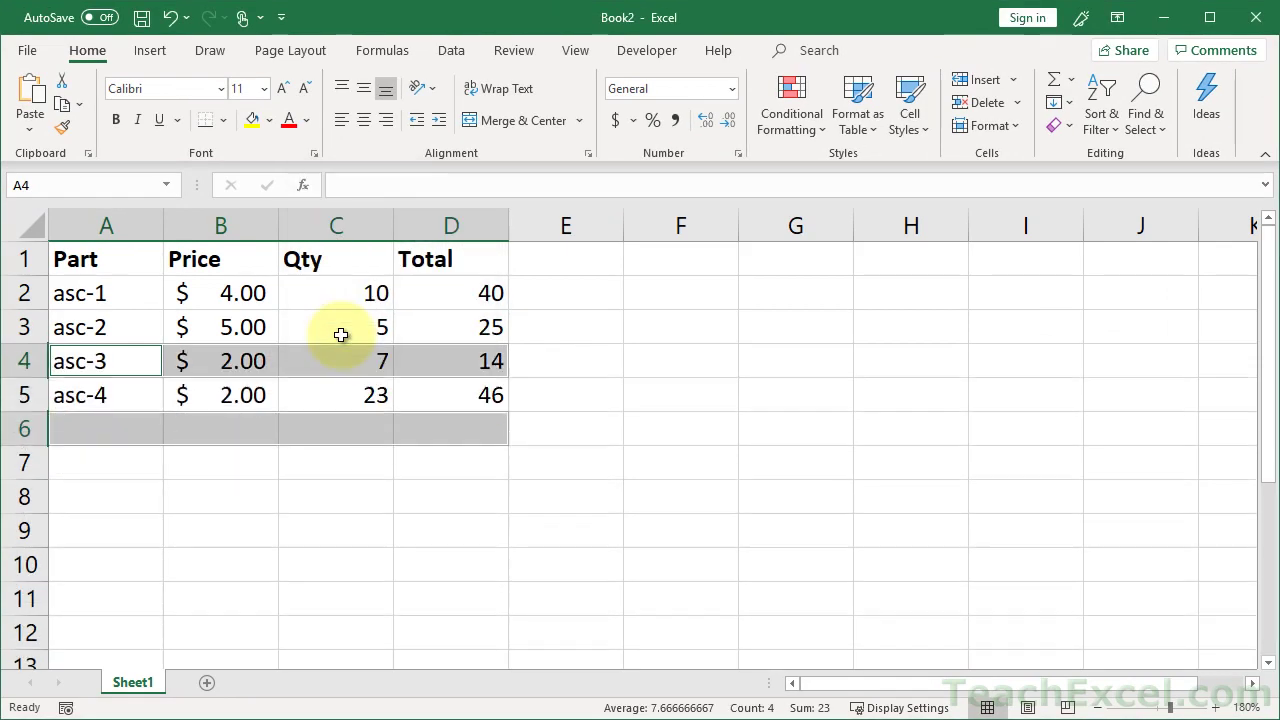
Clear the row selection, then cancel Go To Special without selecting anything
left_click(423, 545)
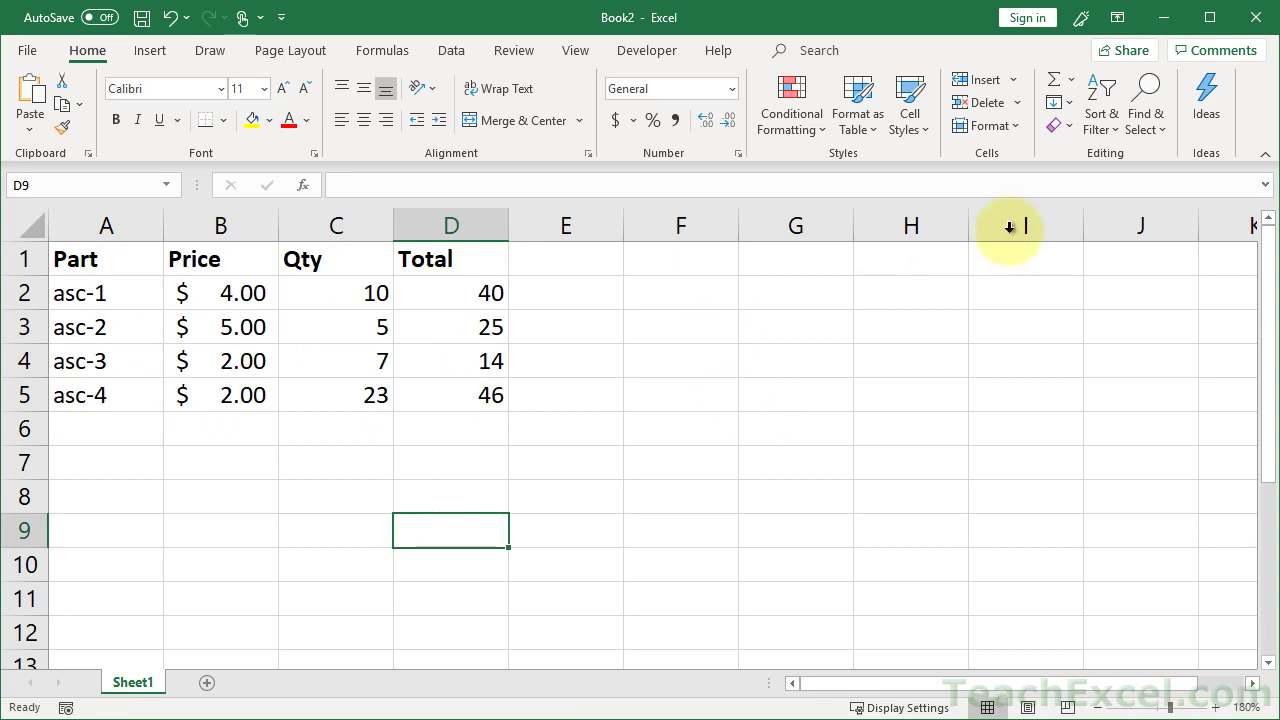
left_click(1148, 128)
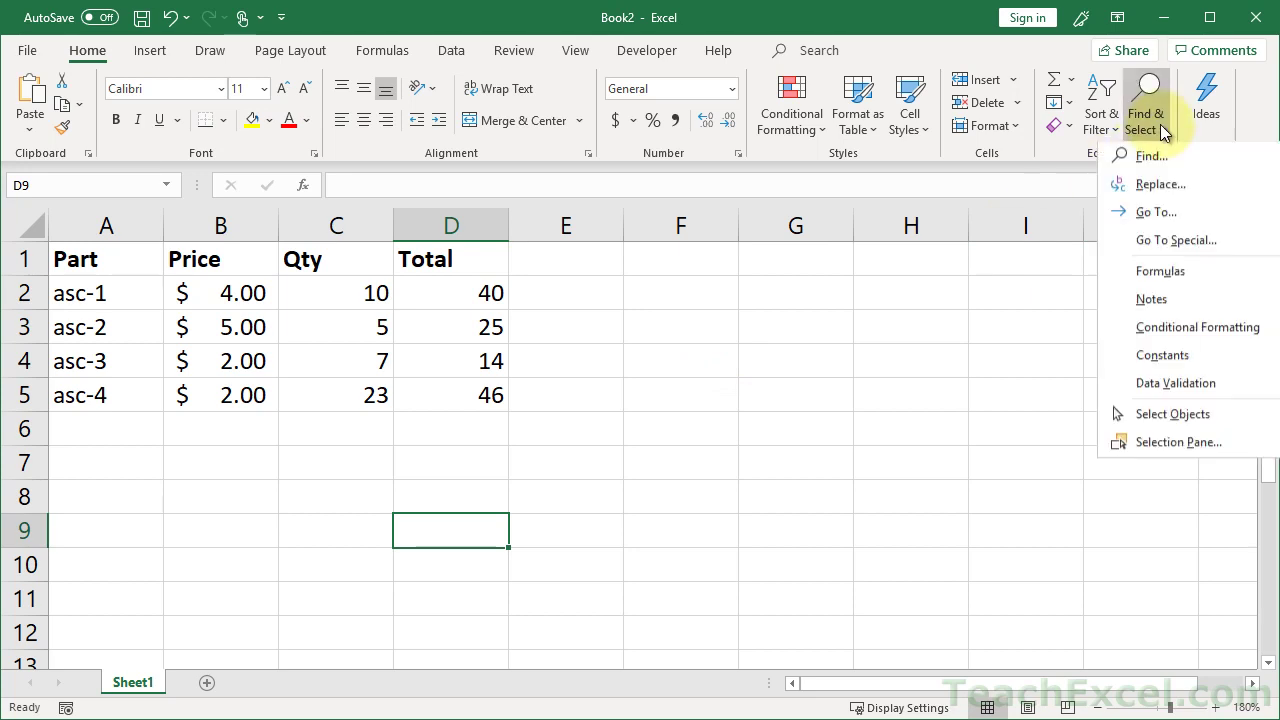
left_click(1147, 243)
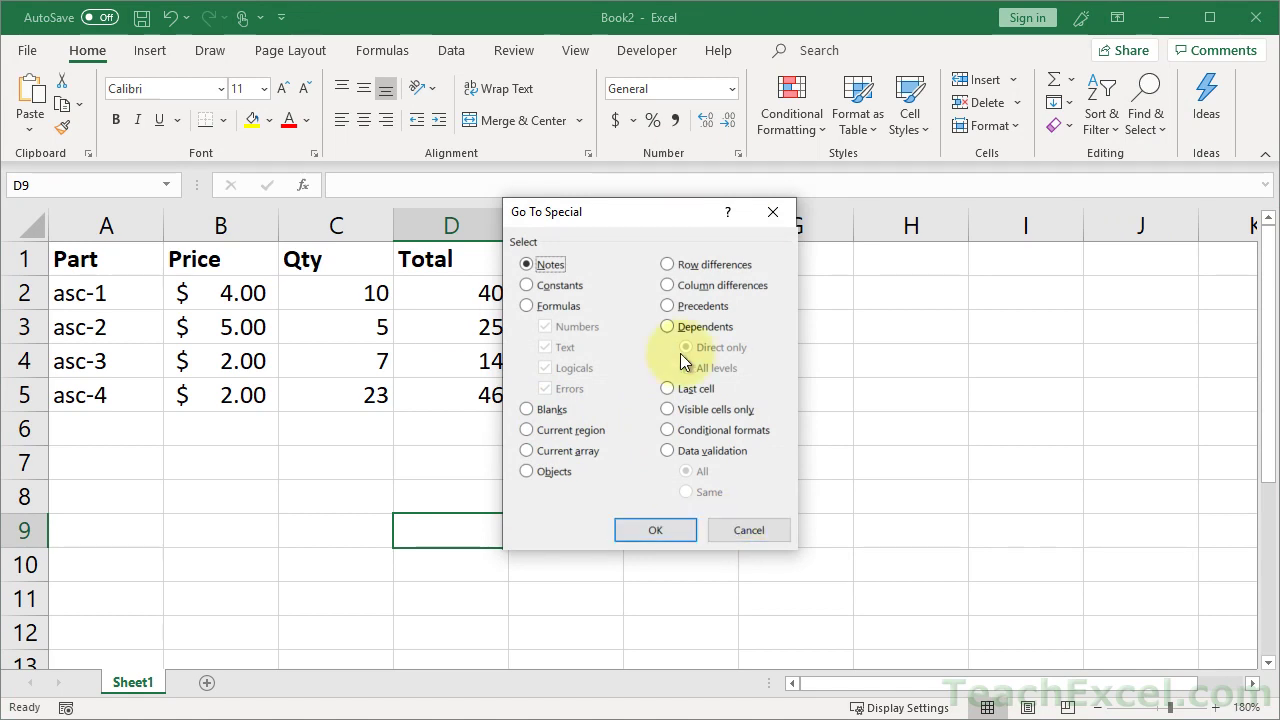
left_click(744, 538)
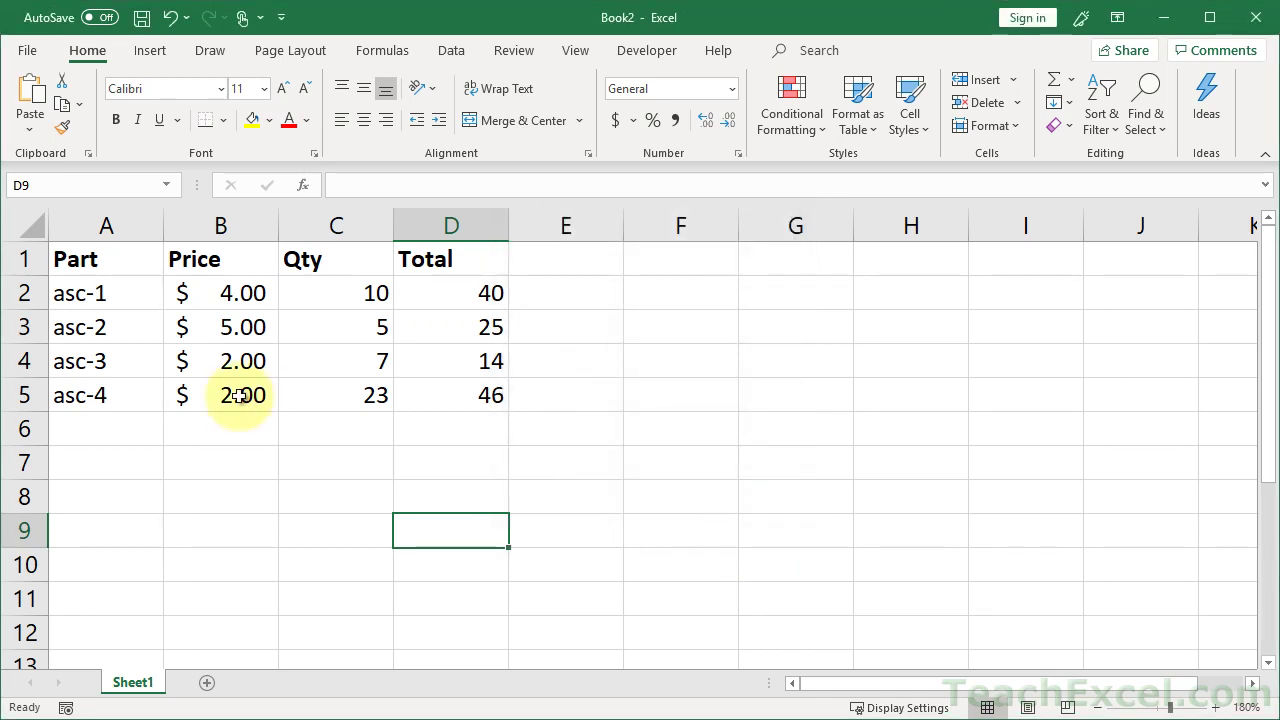
Undo the deletion to restore blank rows 4 and 6, then clear asc-3's Qty of 7 in C5
key("ctrl+z")
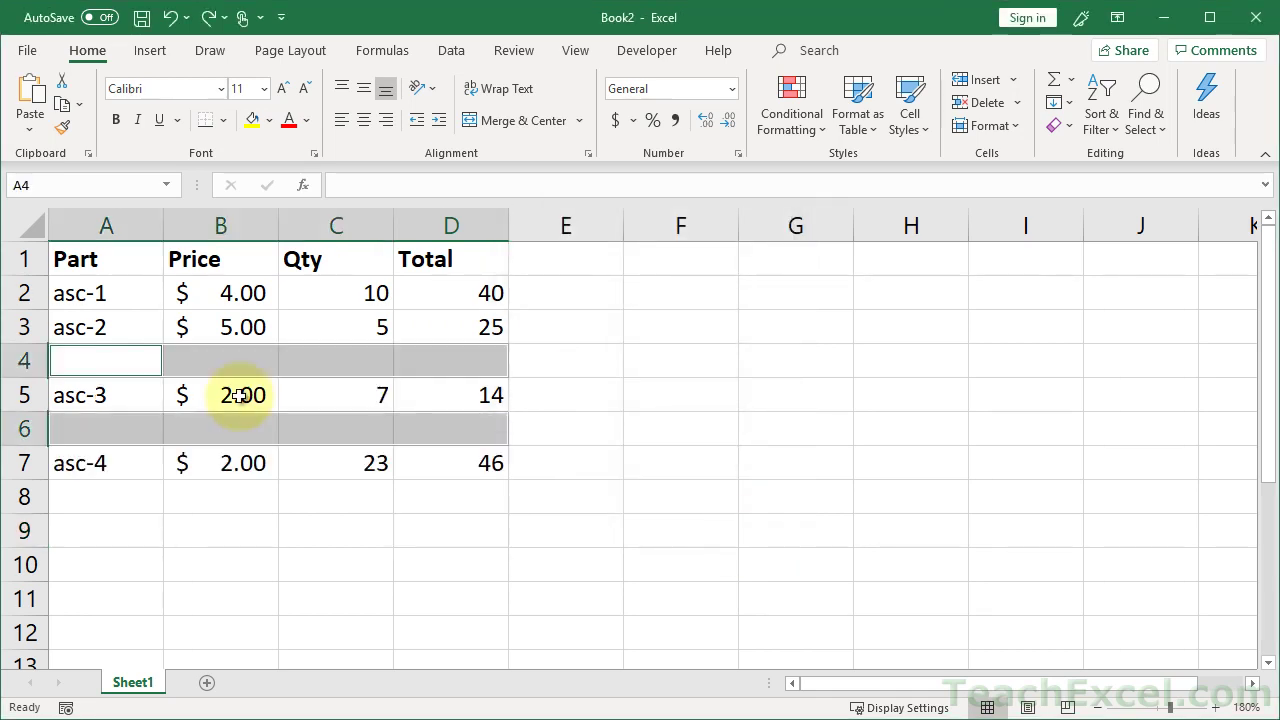
left_click(358, 412)
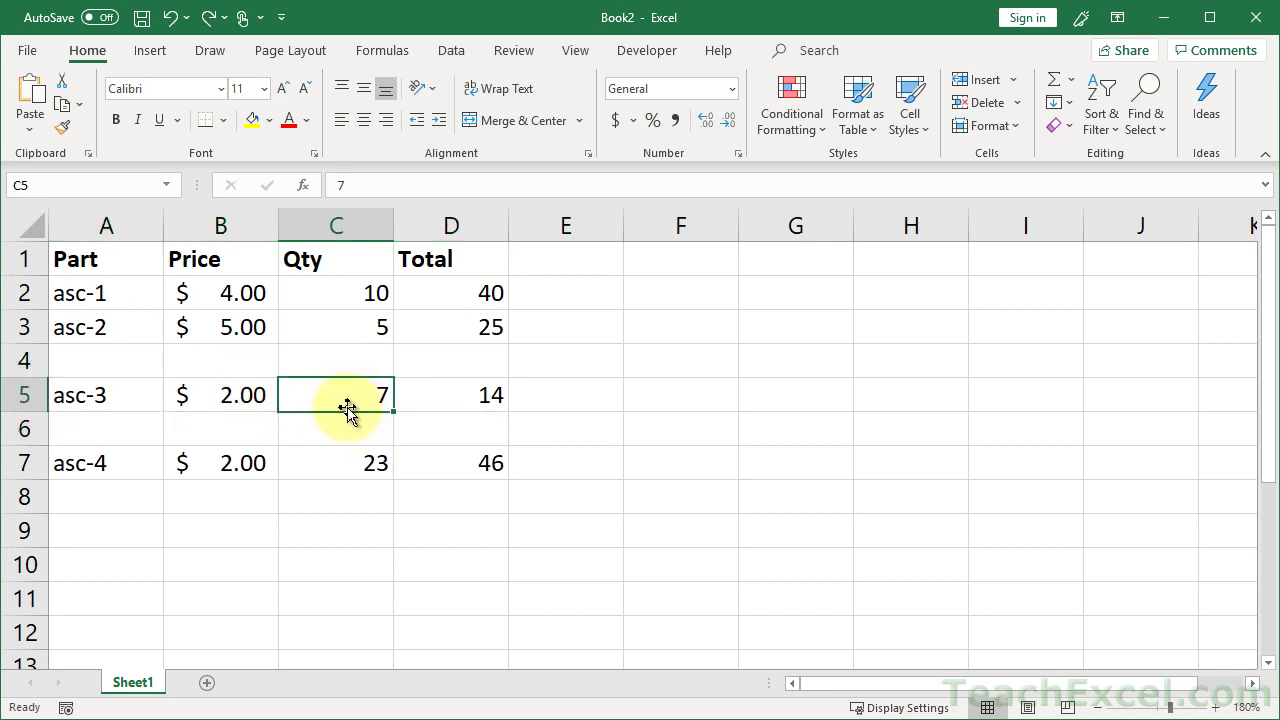
key("Delete")
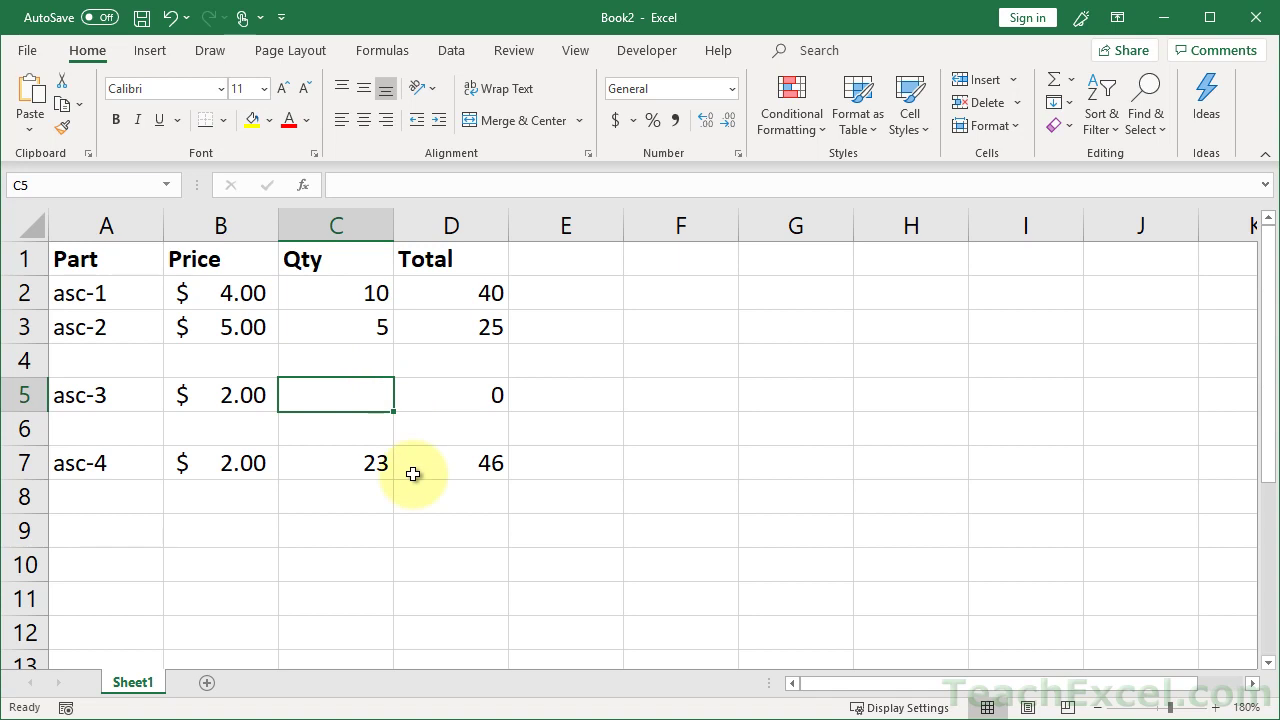
Select the entire sheet and use Go To Special > Blanks to select every empty cell
left_click(15, 222)
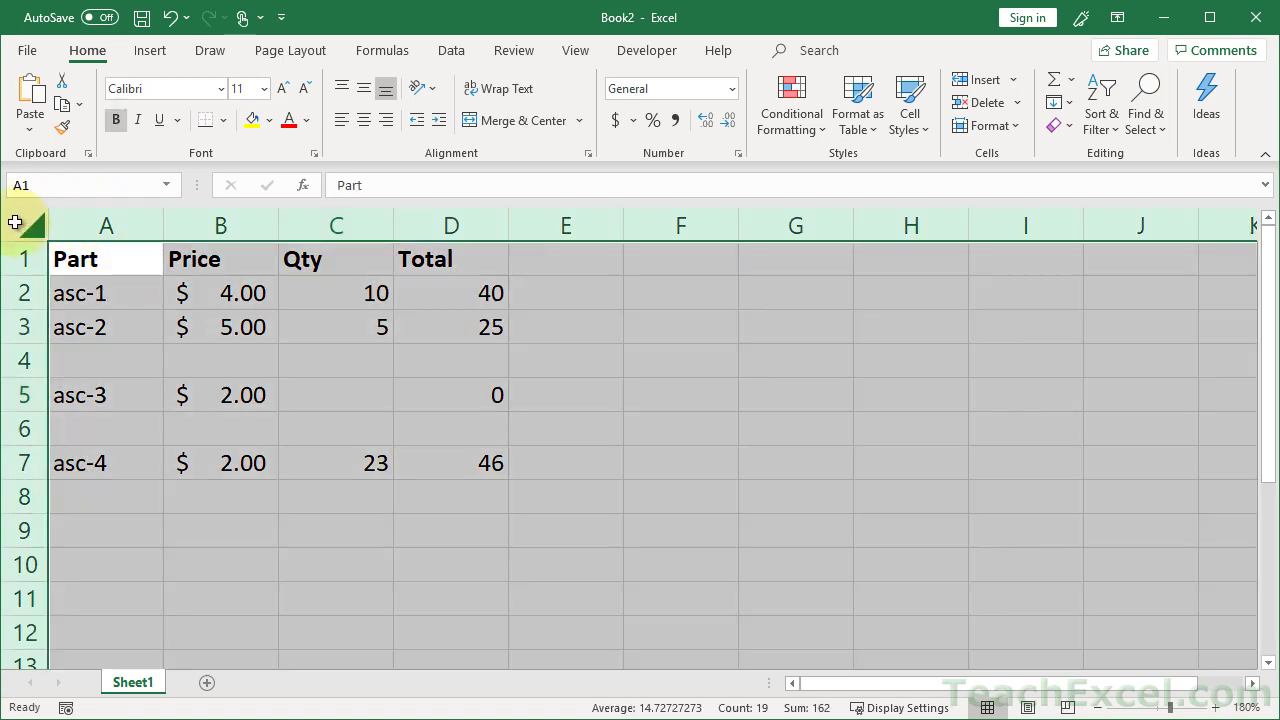
left_click(1146, 110)
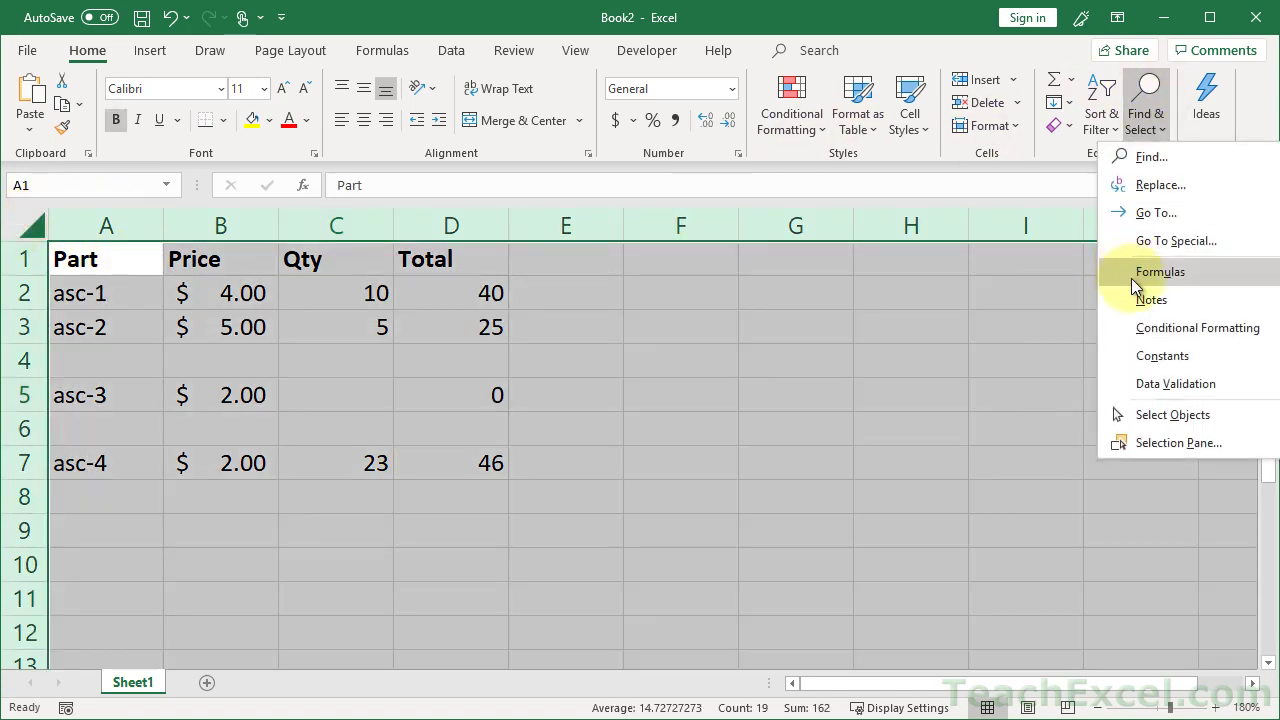
left_click(1130, 242)
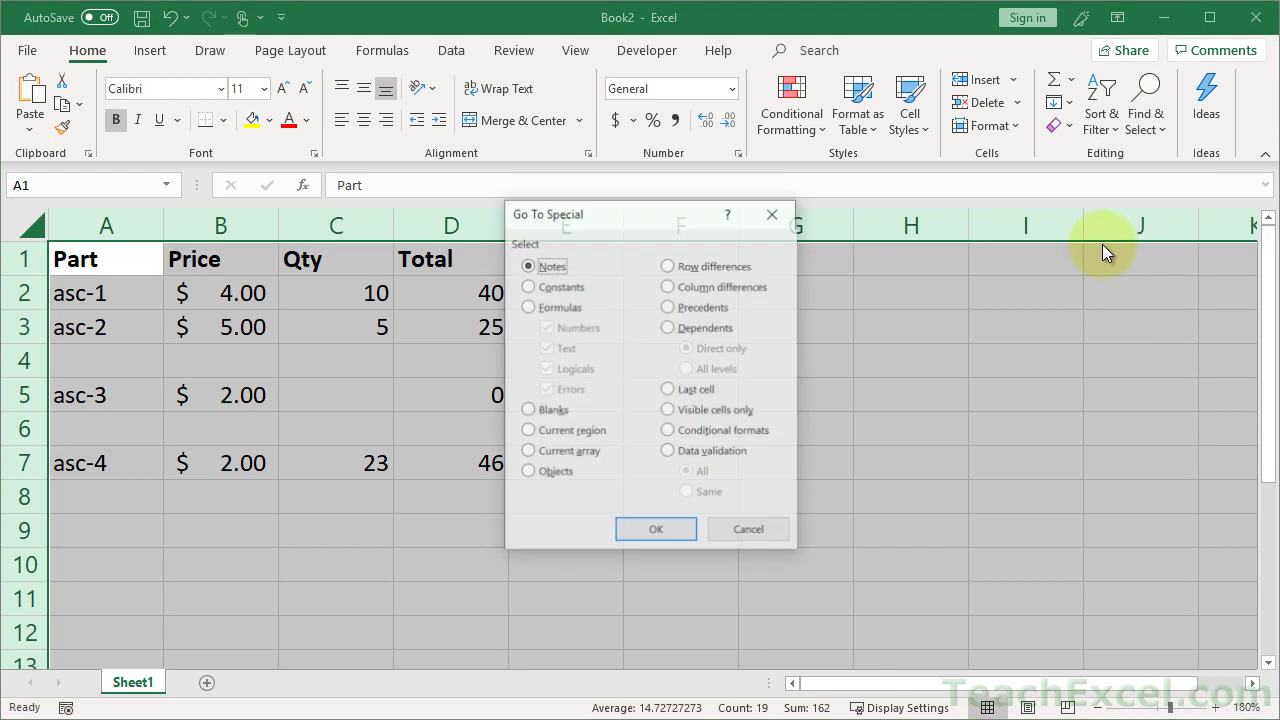
left_click(551, 410)
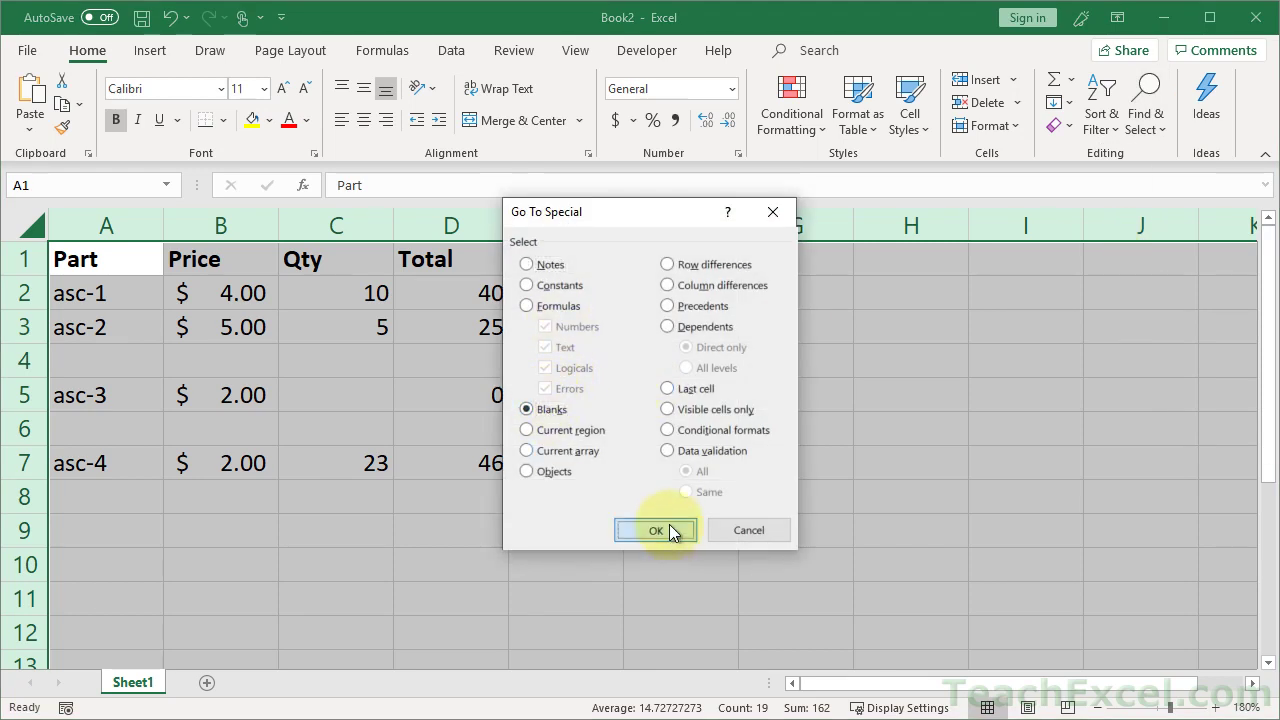
left_click(666, 527)
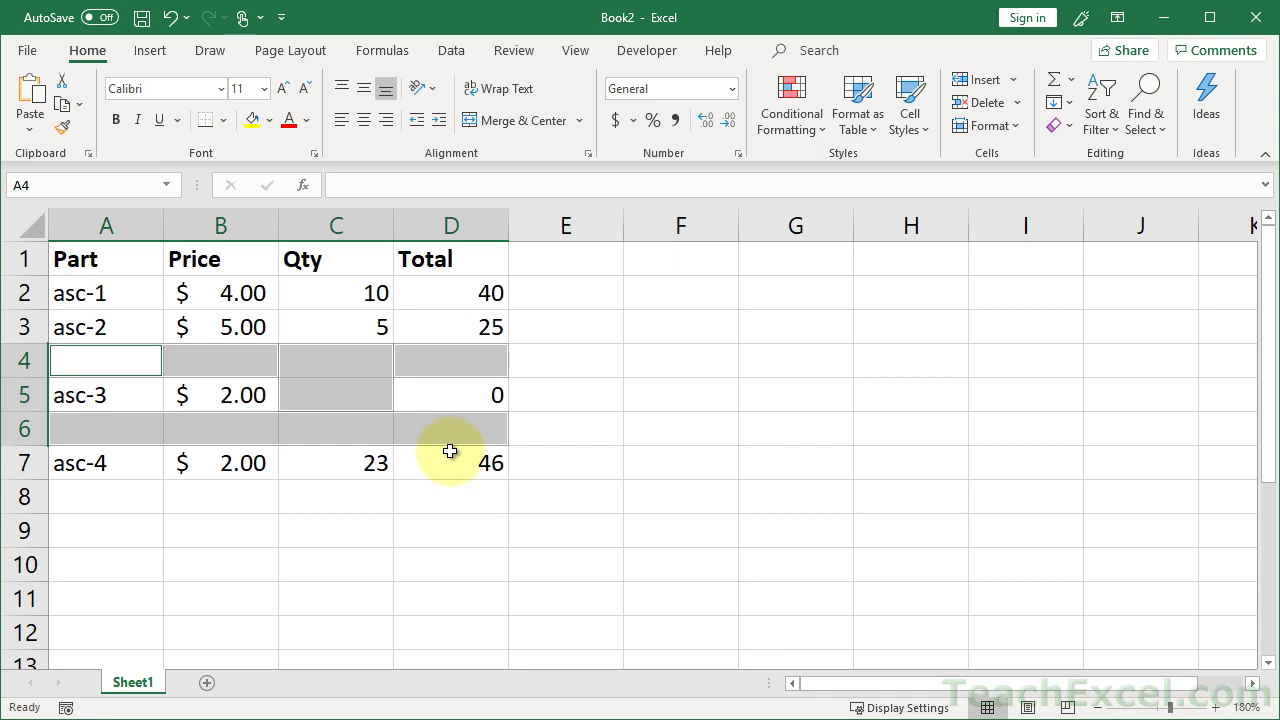
Delete the entire rows holding blank cells, which also removes asc-3's row
right_click(220, 424)
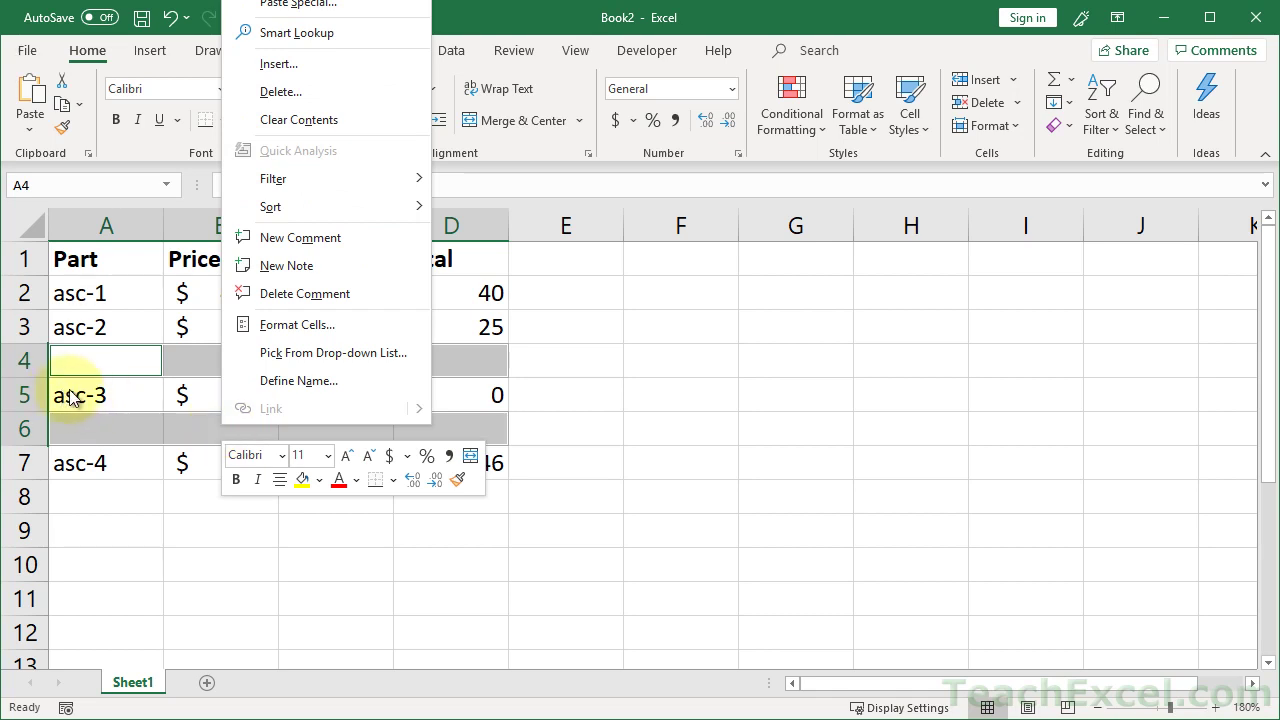
left_click(283, 91)
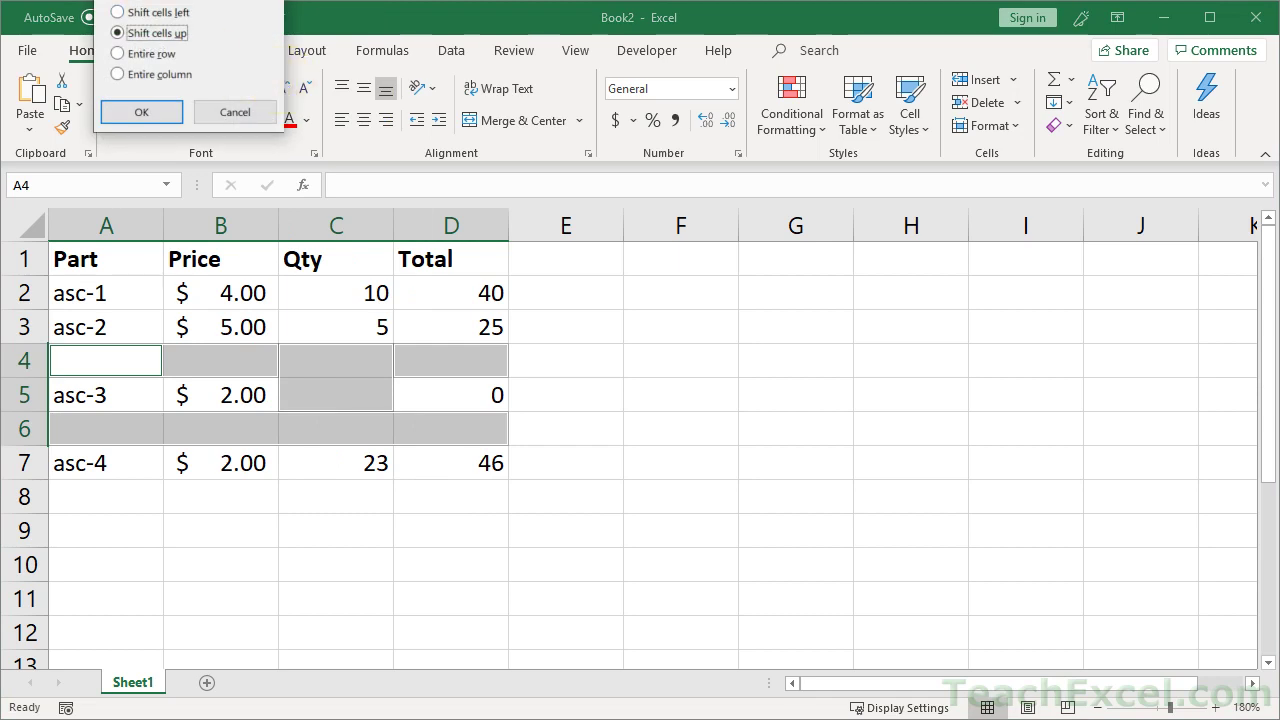
left_click(550, 321)
left_click(569, 380)
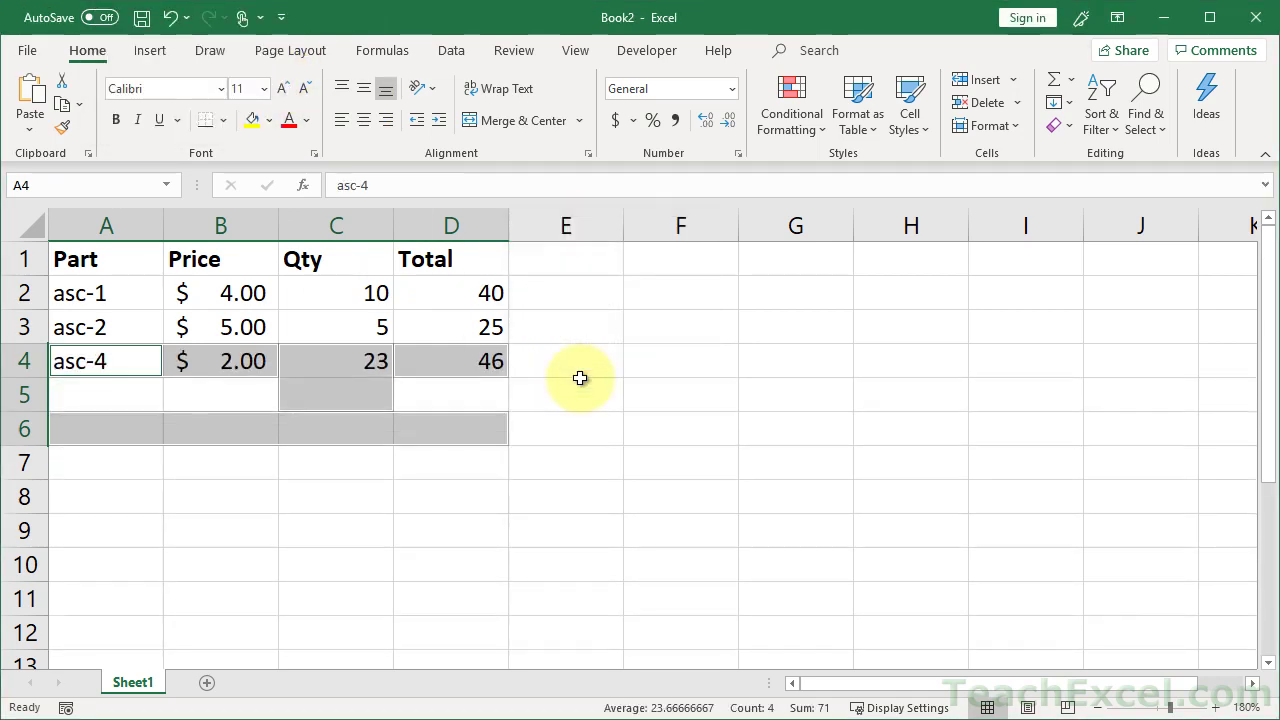
left_click(581, 381)
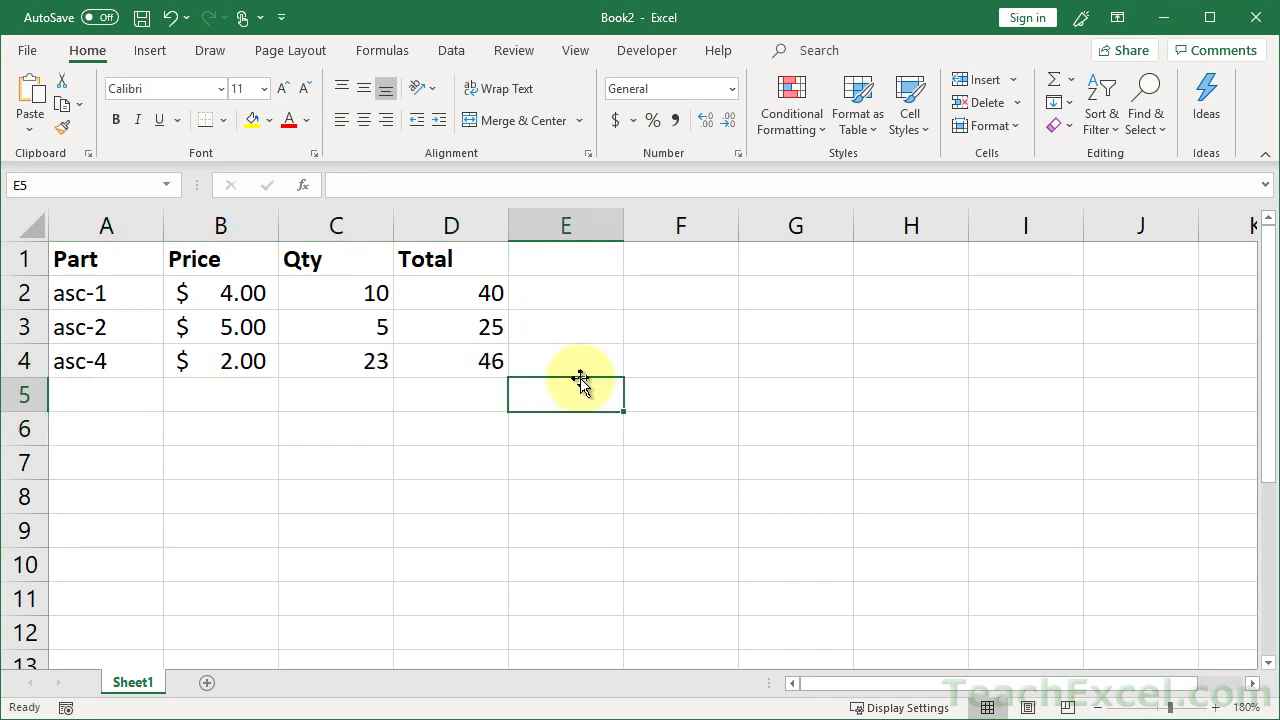
Undo the entire-row delete with Ctrl+Z, restoring asc-3's row and blank rows 4 and 6
key("ctrl+z")
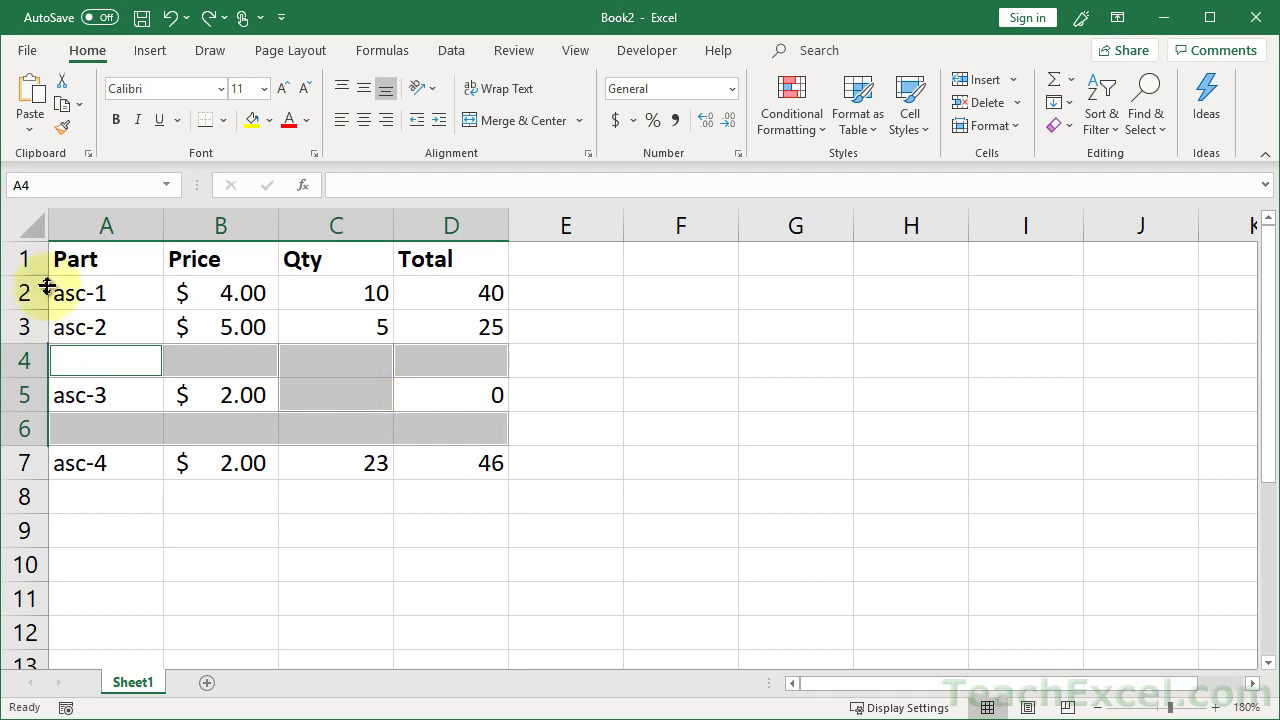
Select column A alone and use Go To Special > Blanks to pick only A4 and A6
left_click(95, 258)
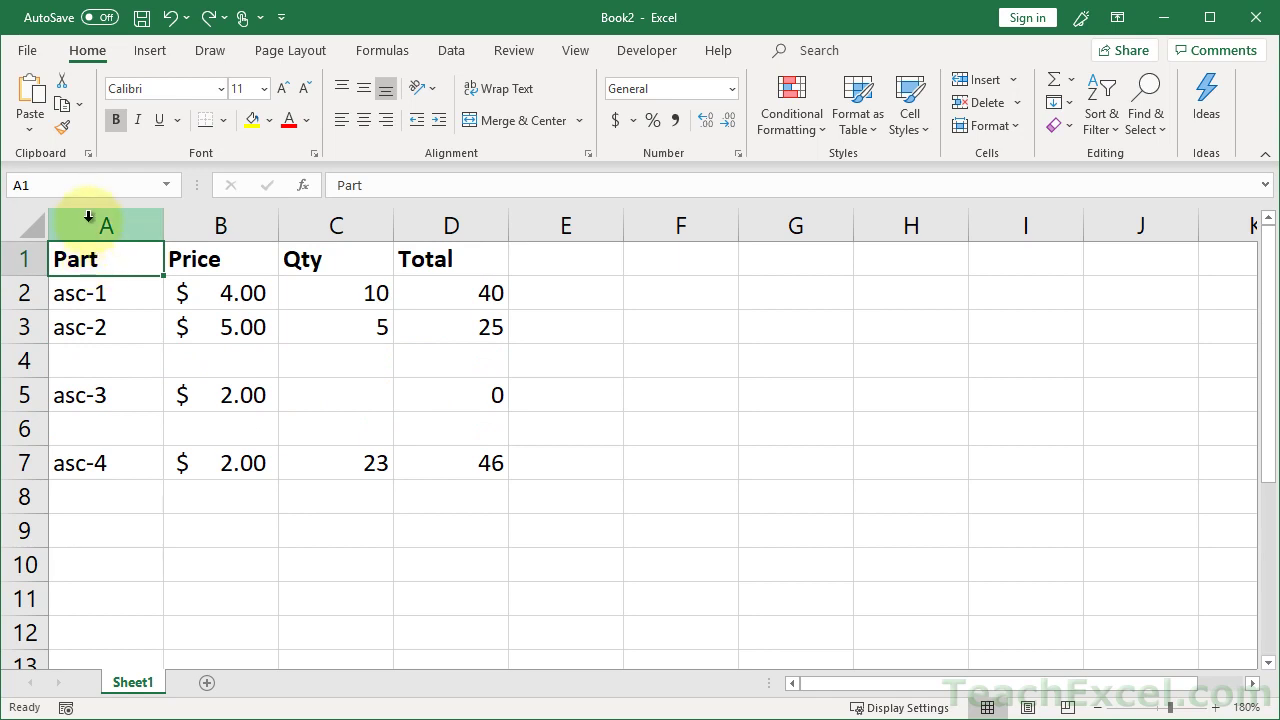
left_click(88, 216)
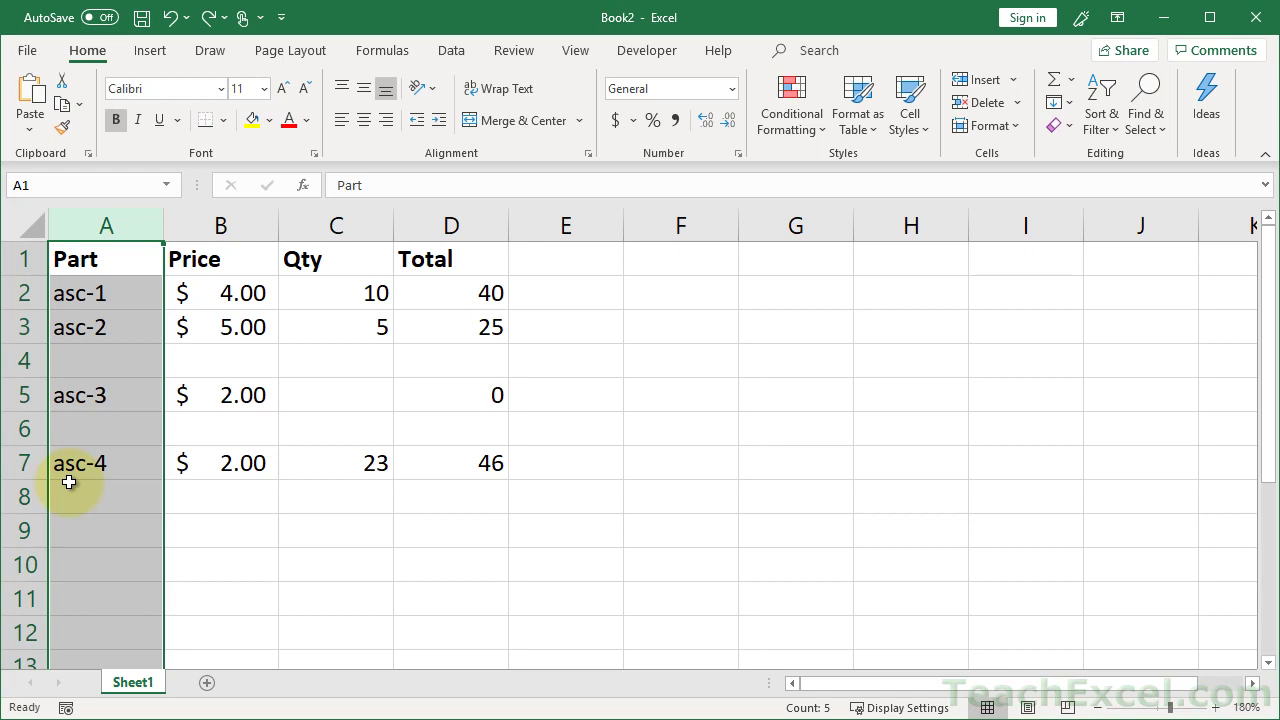
left_click(1170, 134)
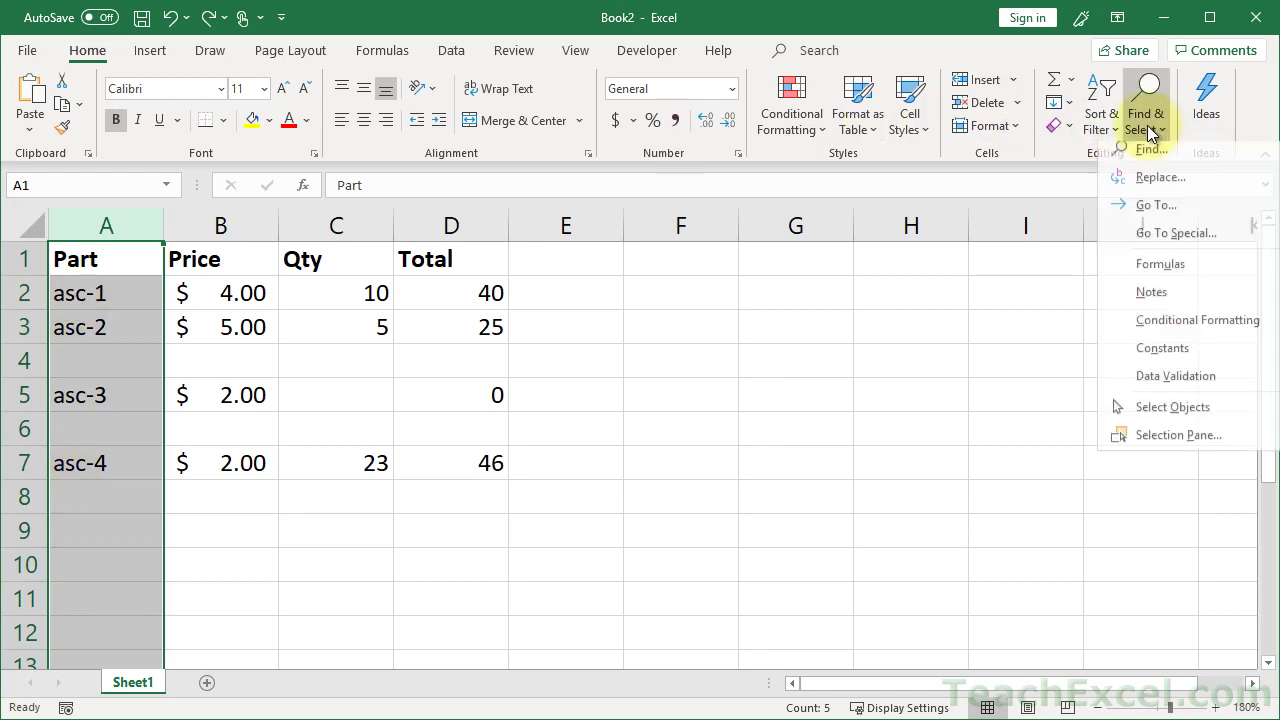
left_click(1150, 236)
left_click(545, 412)
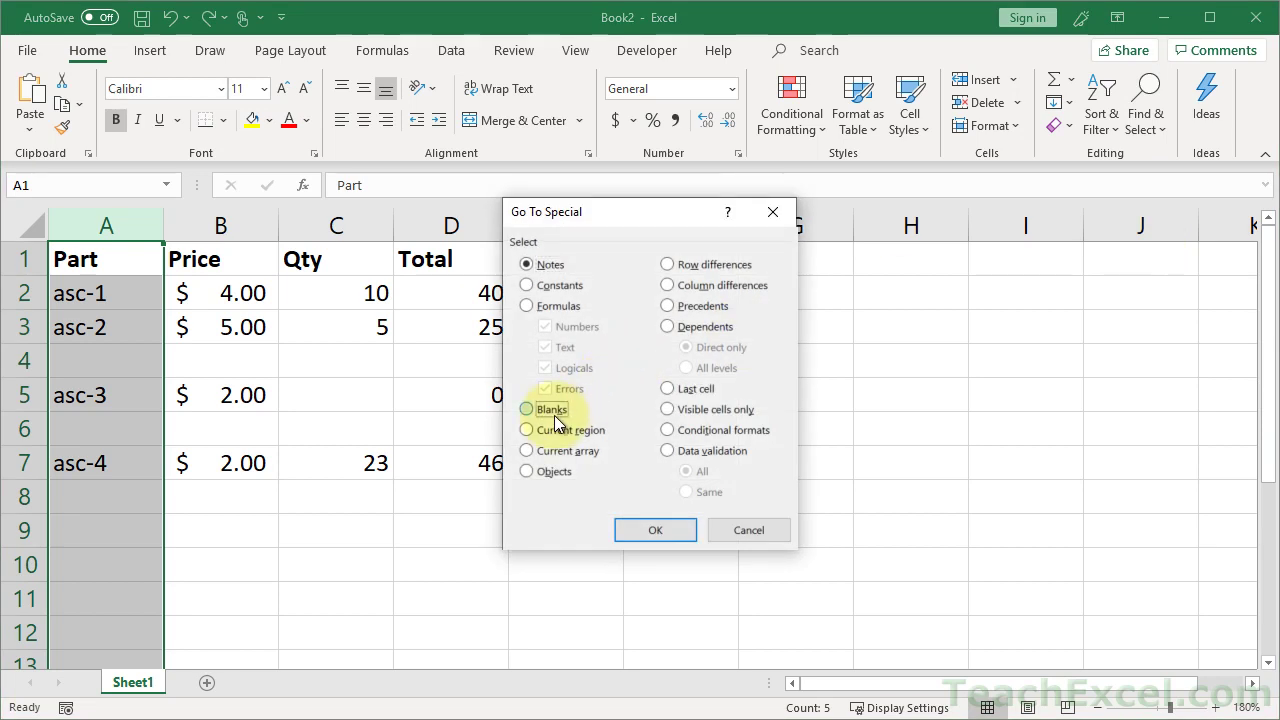
left_click(656, 530)
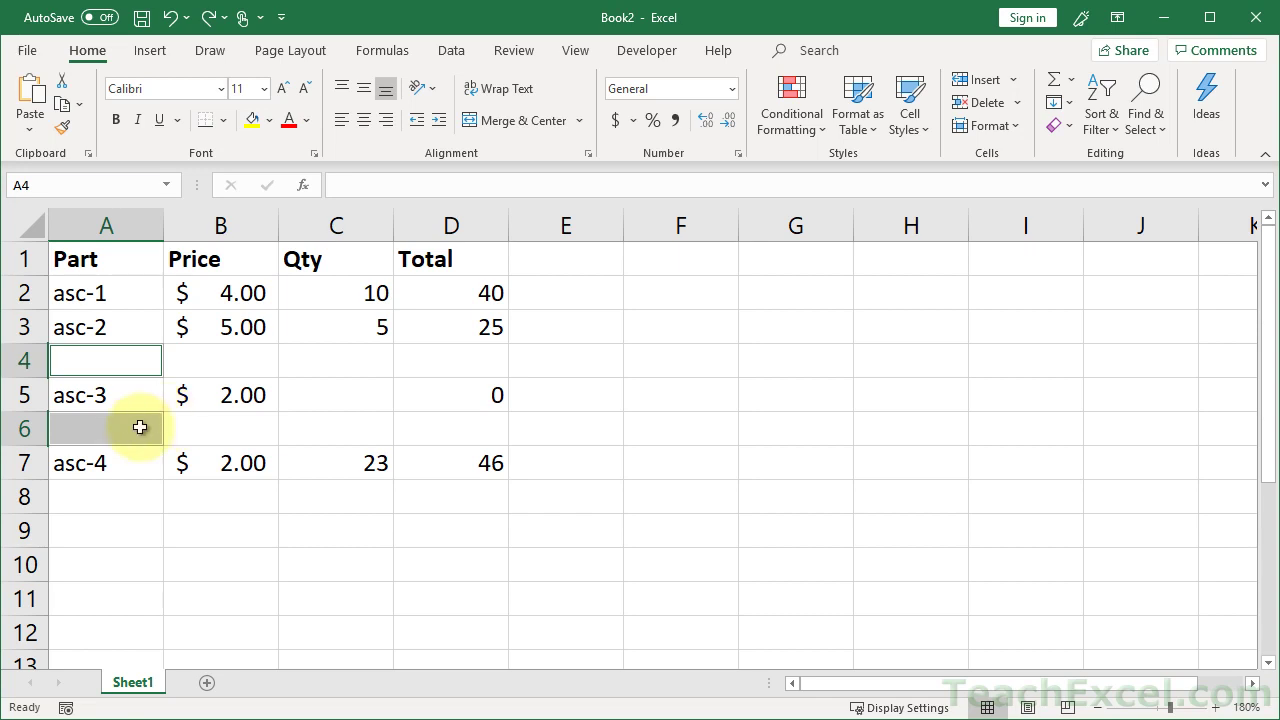
Delete the entire rows of blank cells A4 and A6, keeping asc-3's row intact
right_click(140, 427)
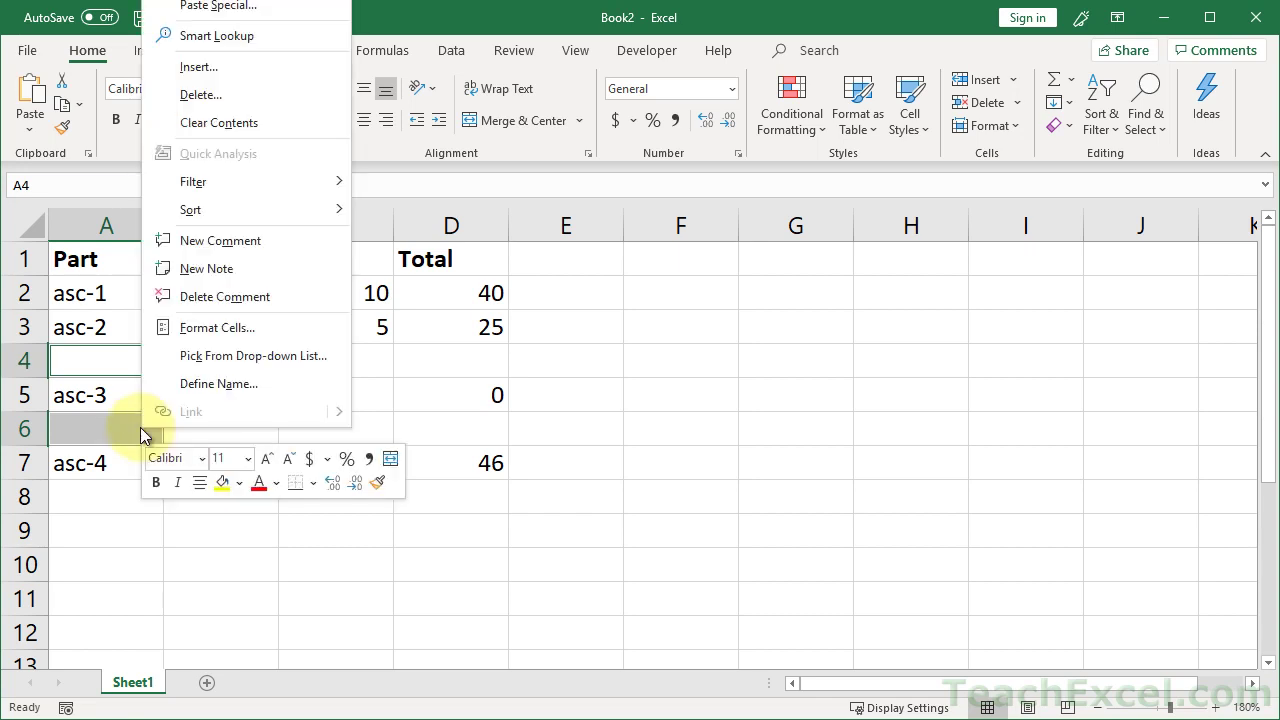
left_click(236, 90)
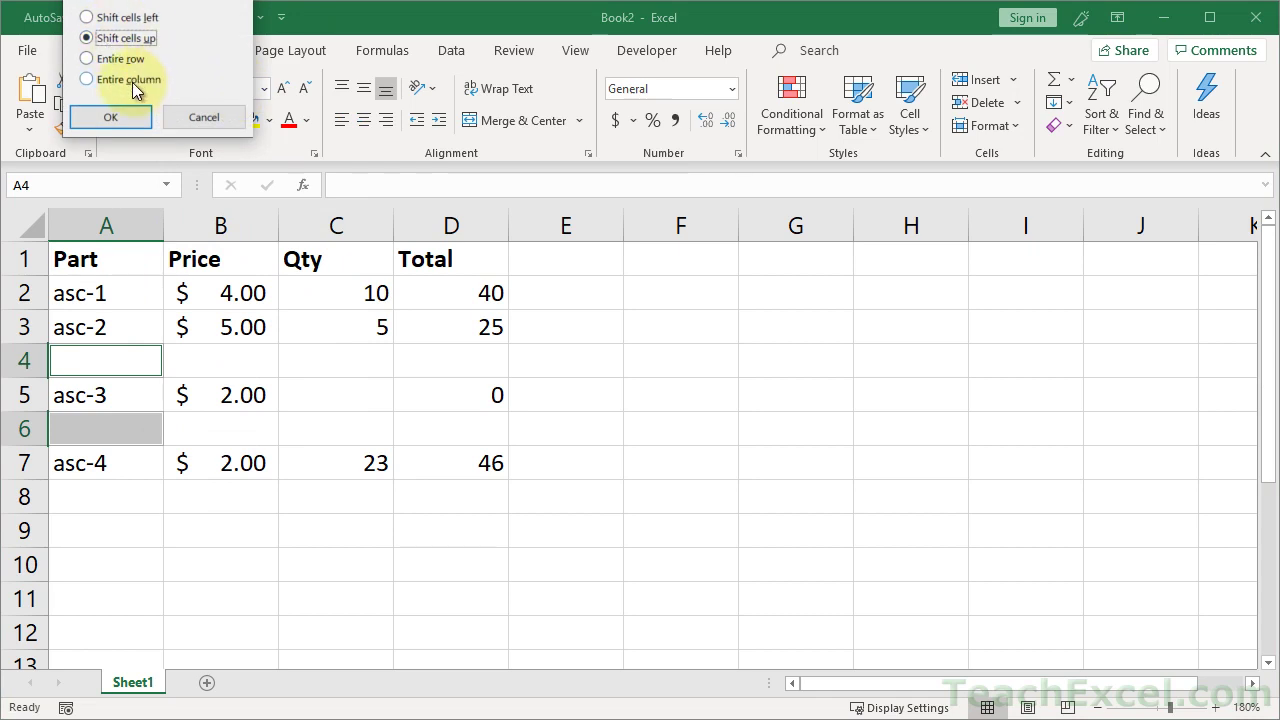
left_click(118, 58)
left_click(138, 120)
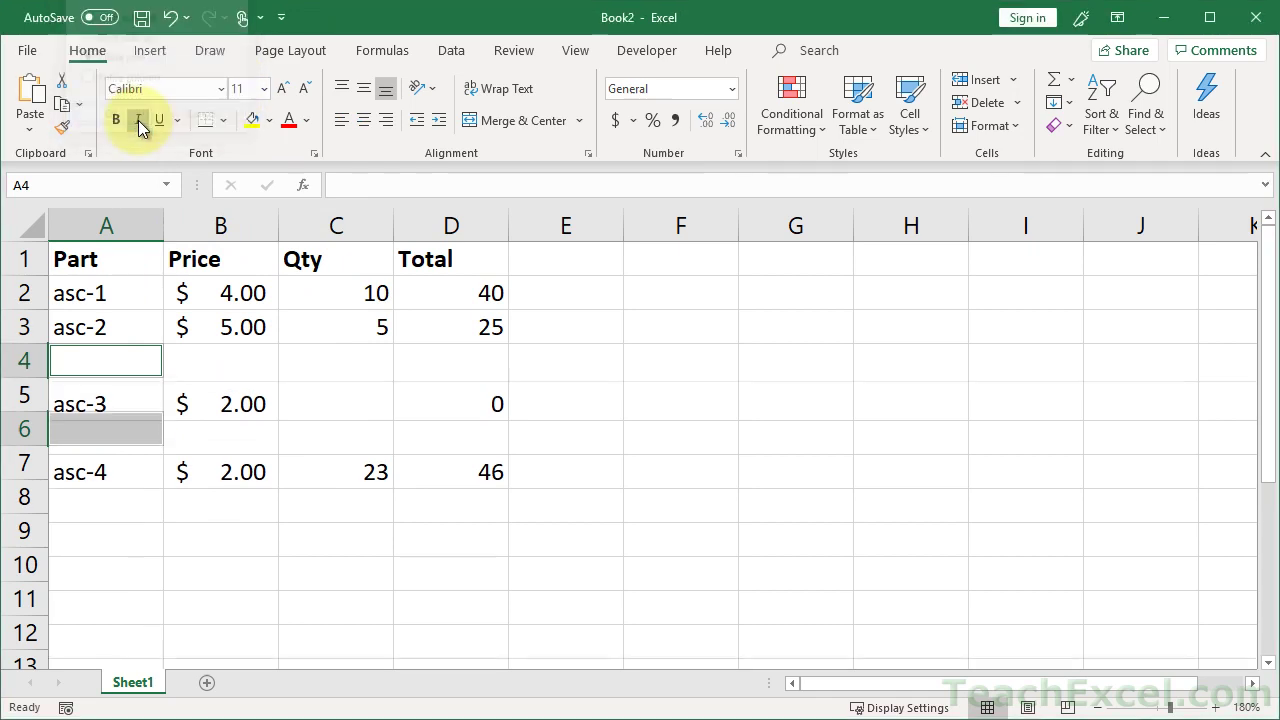
left_click(117, 371)
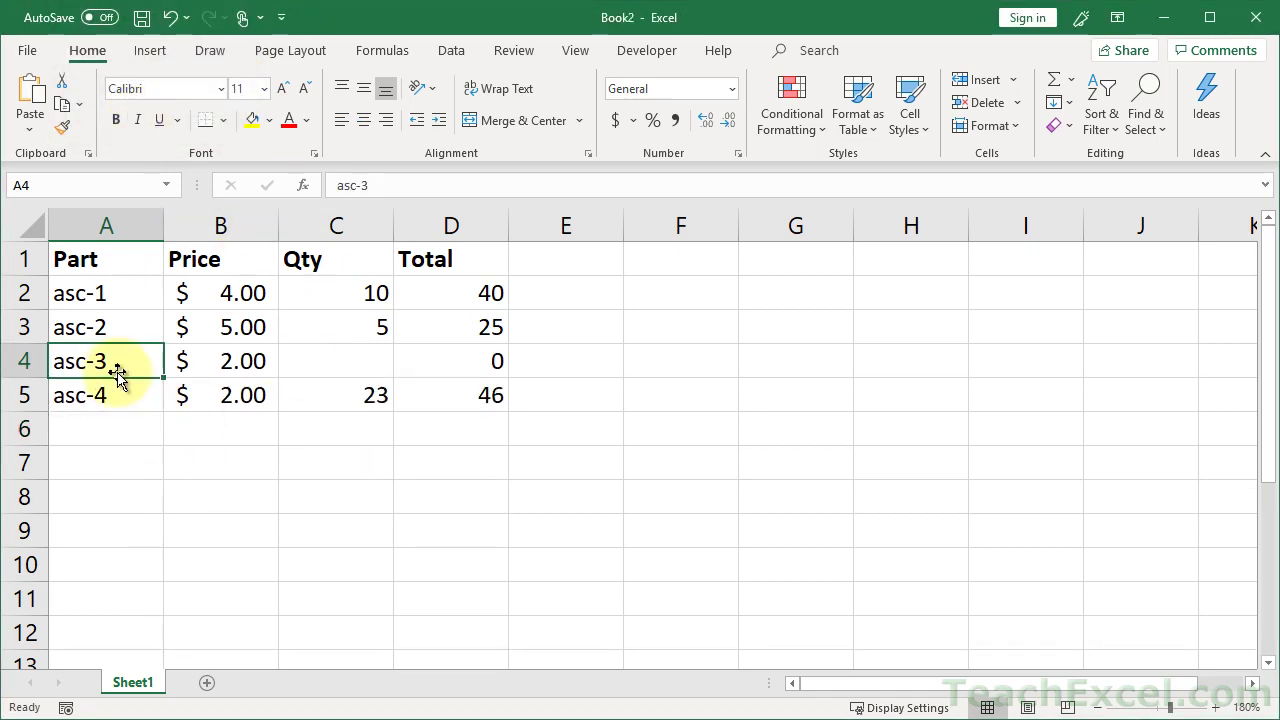